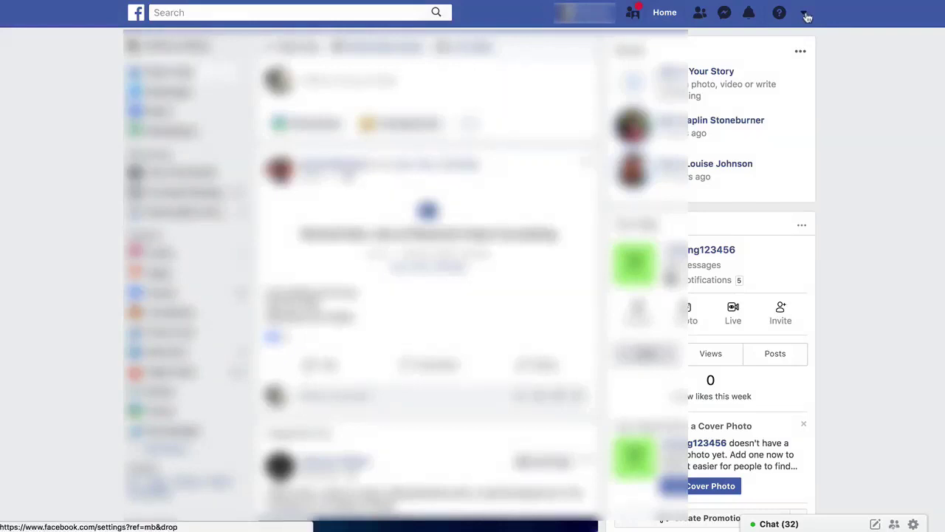
# Open Facebook's Create a Page screen from the account dropdown menu
pyautogui.click(806, 14)
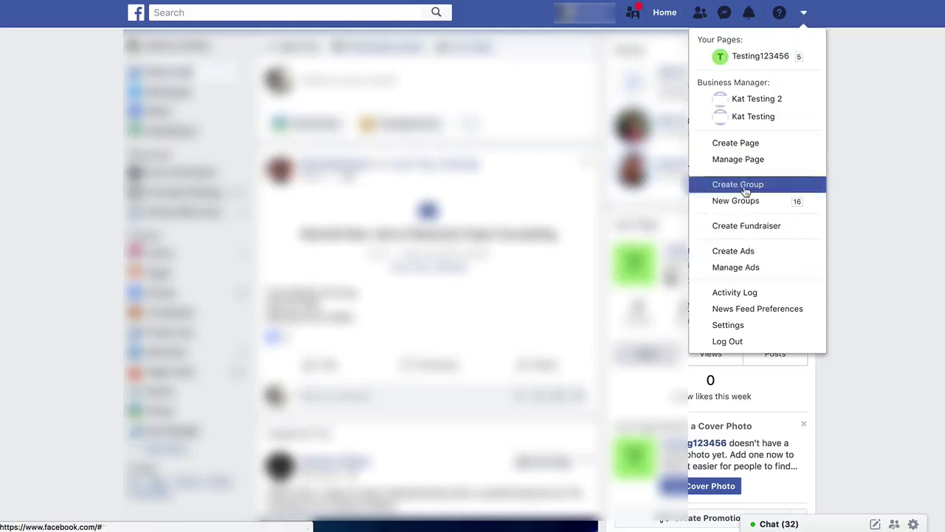
pyautogui.click(745, 149)
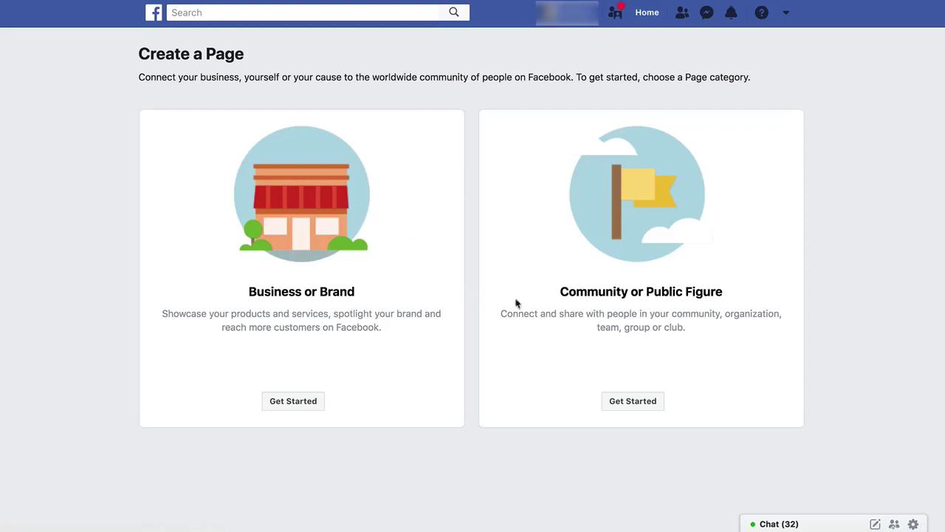
# Pick the Community or Public Figure page type to reveal its Page Name and Category fields
pyautogui.tripleClick(271, 294)
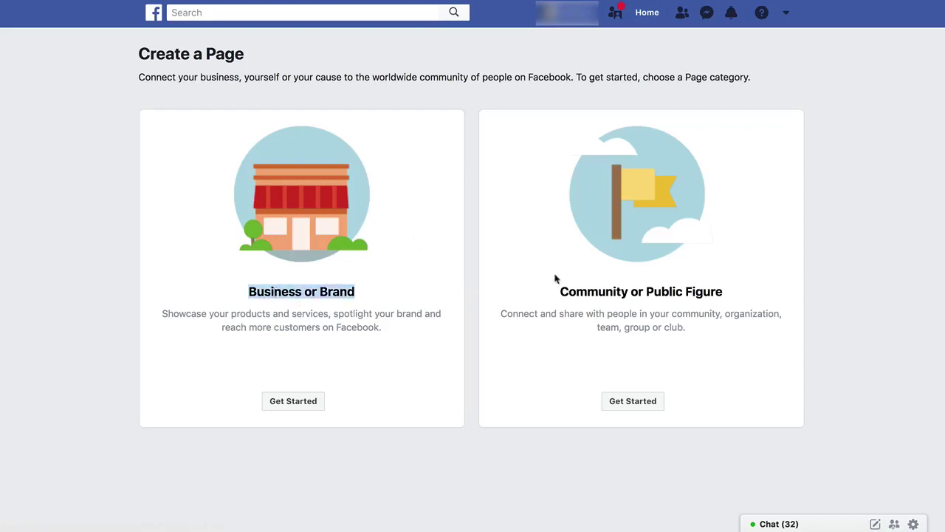
pyautogui.tripleClick(598, 304)
pyautogui.click(644, 344)
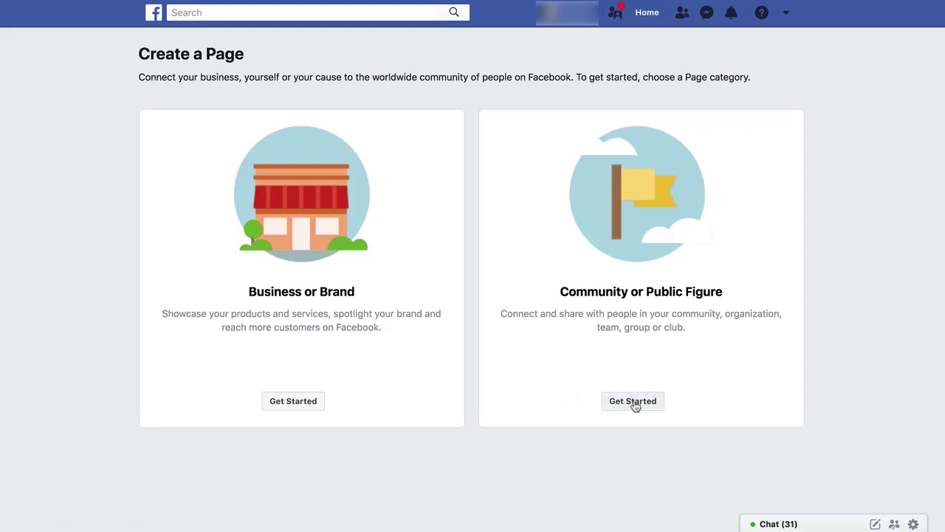
pyautogui.click(633, 403)
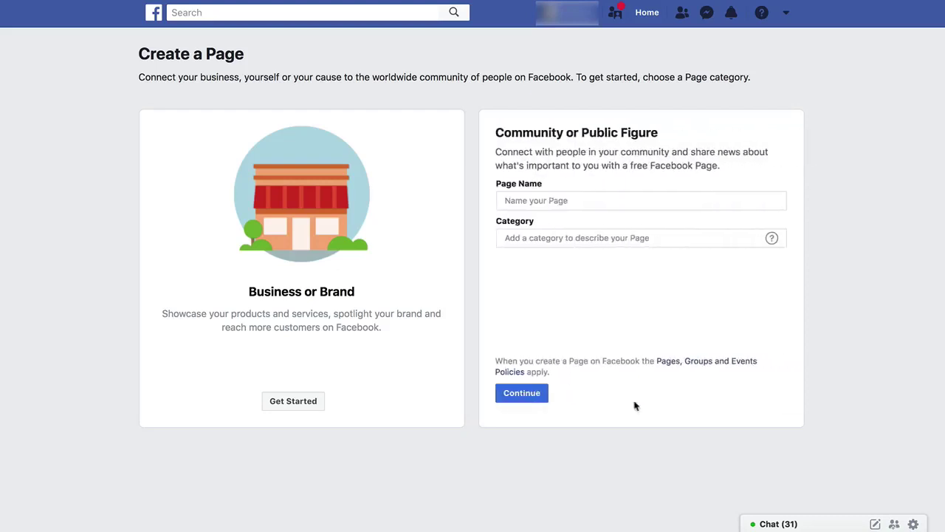
# Enter the page owner's full name as the Page Name, overwriting two sample names
pyautogui.click(567, 200)
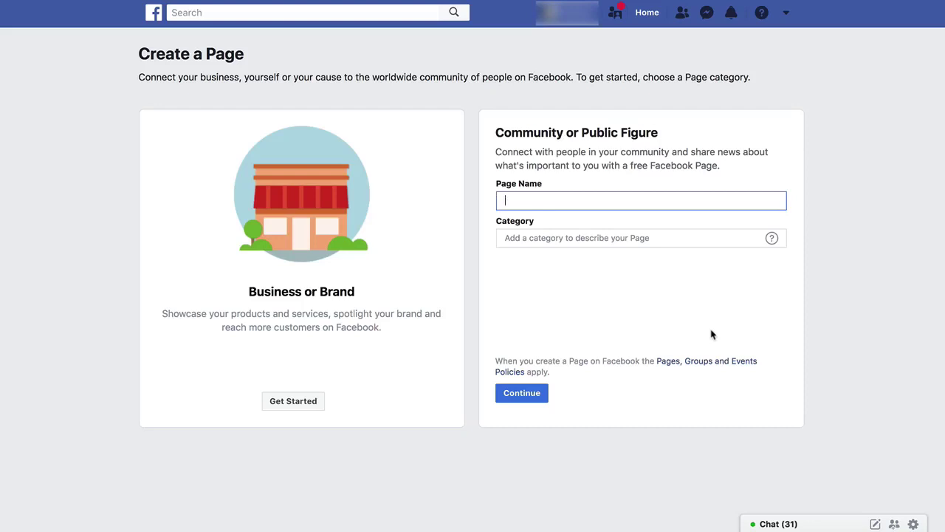
pyautogui.write('Firstname Lastname')
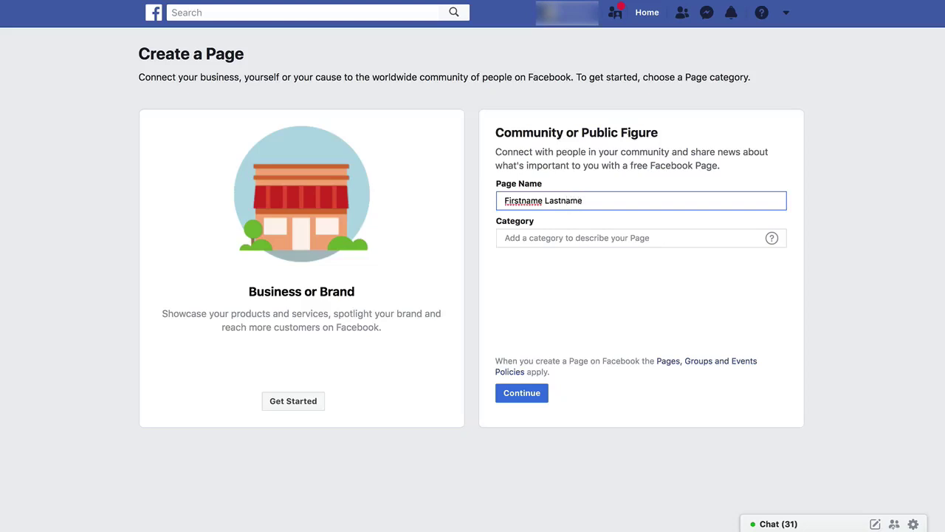
pyautogui.press('super+a')
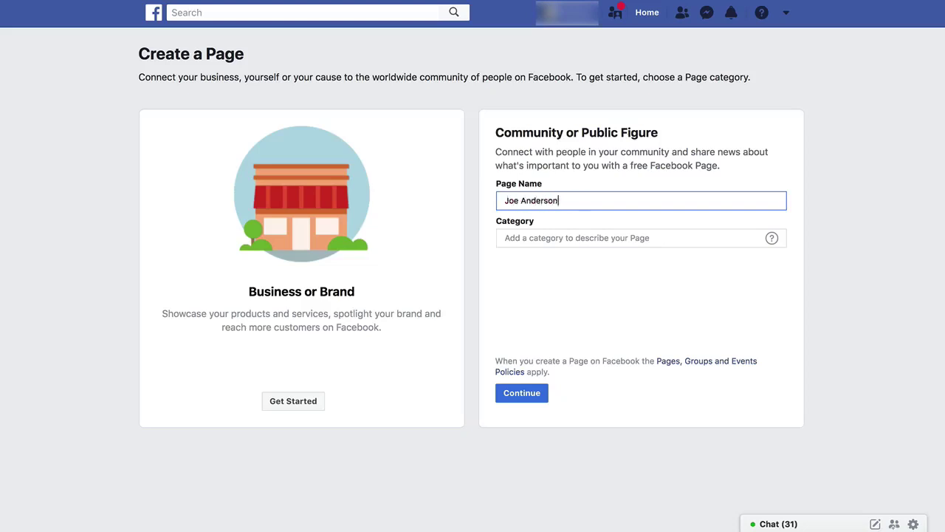
pyautogui.press('super+a')
# Set the Page category to Entrepreneur from the suggestions
pyautogui.click(558, 235)
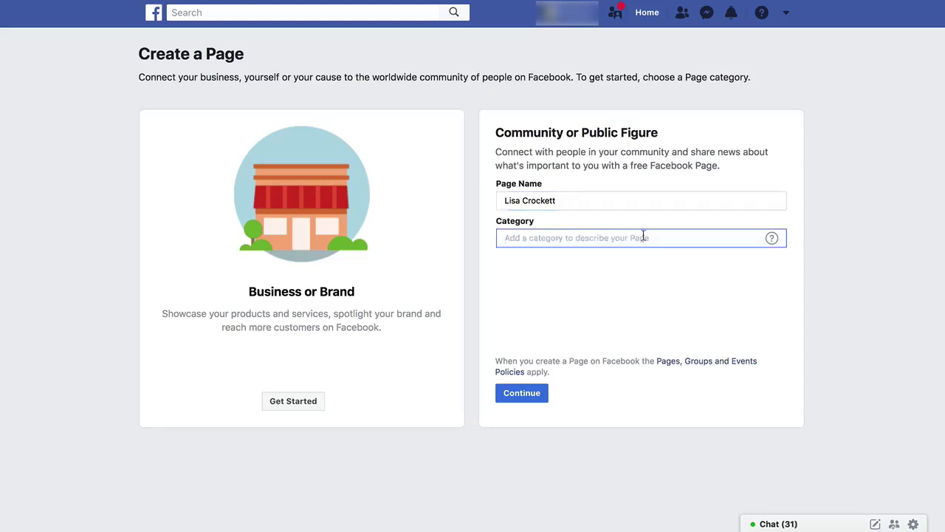
pyautogui.moveTo(775, 244)
pyautogui.write('Entrepre')
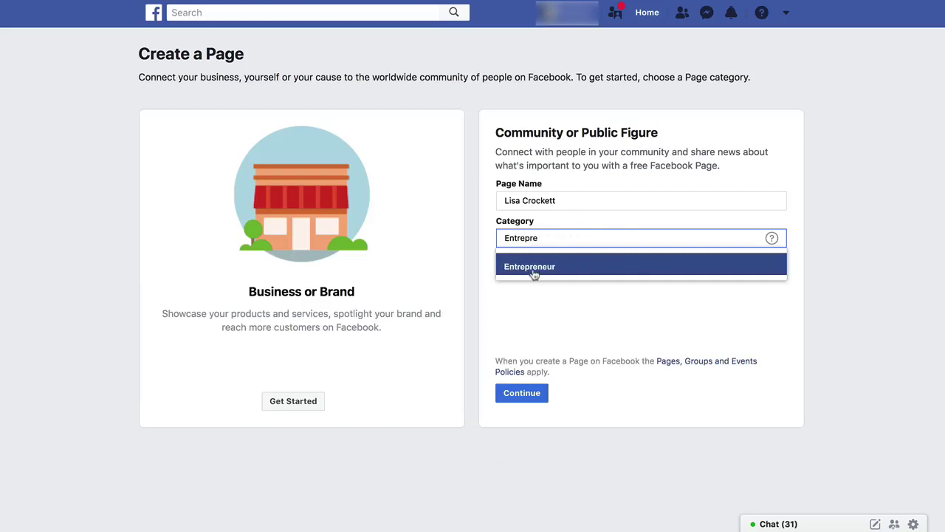
pyautogui.click(535, 271)
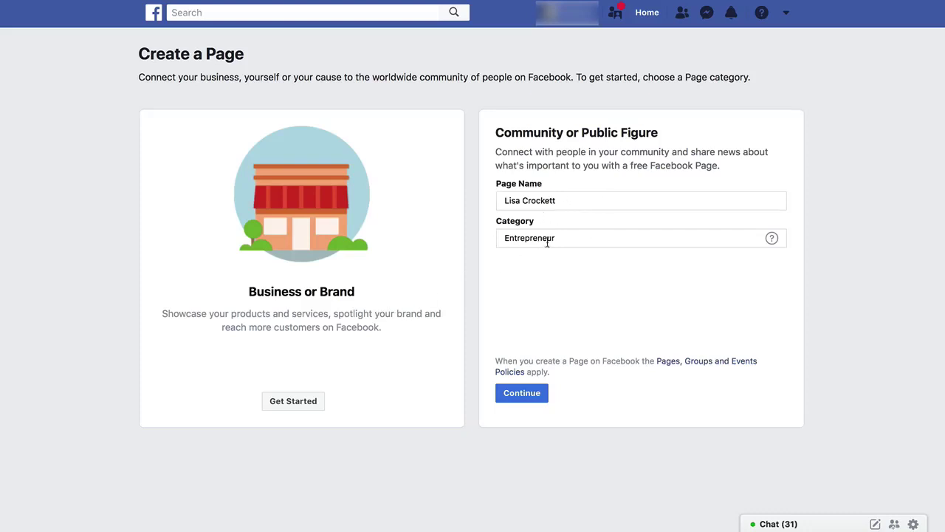
# Submit the Page name and Entrepreneur category to create the Page
pyautogui.click(526, 395)
pyautogui.moveTo(504, 200); pyautogui.dragTo(583, 200)
pyautogui.click(583, 200)
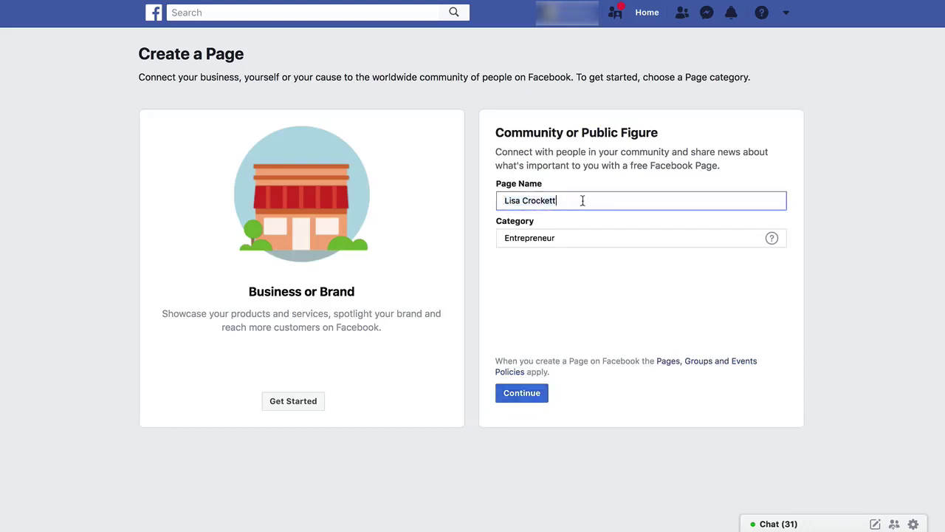
pyautogui.click(523, 396)
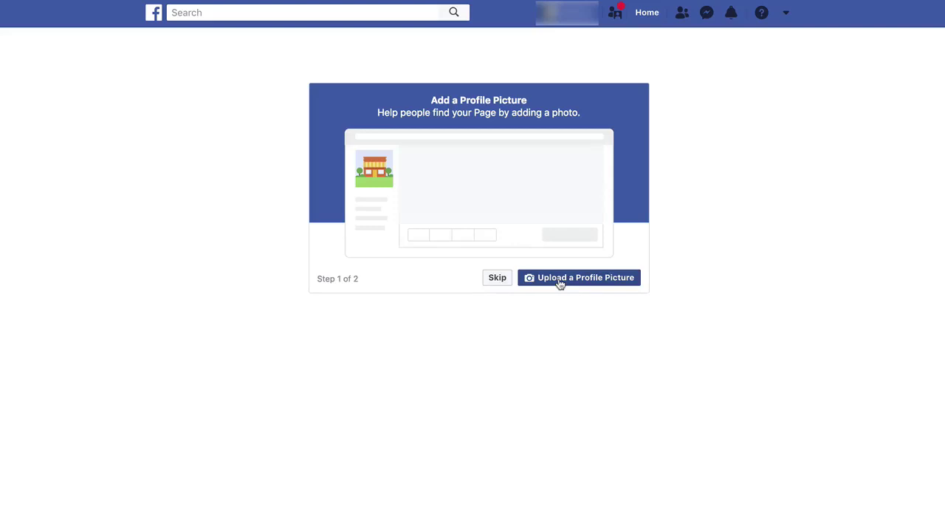
# Skip the profile picture so setup moves to the Add a Cover Photo step
pyautogui.click(500, 280)
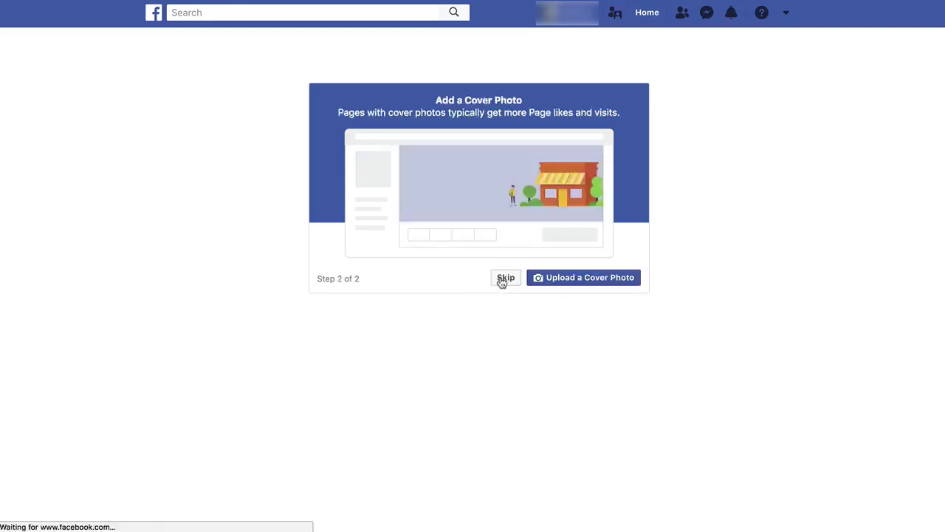
pyautogui.tripleClick(555, 112)
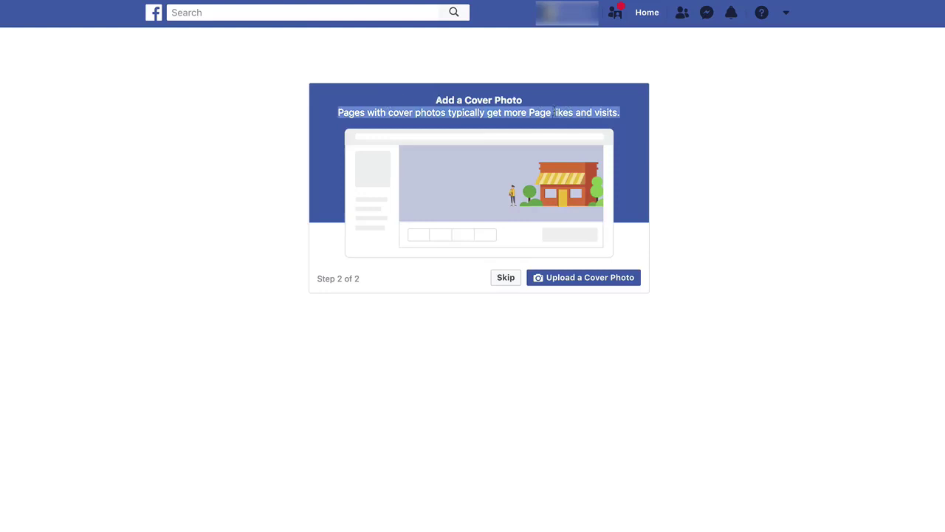
pyautogui.click(589, 113)
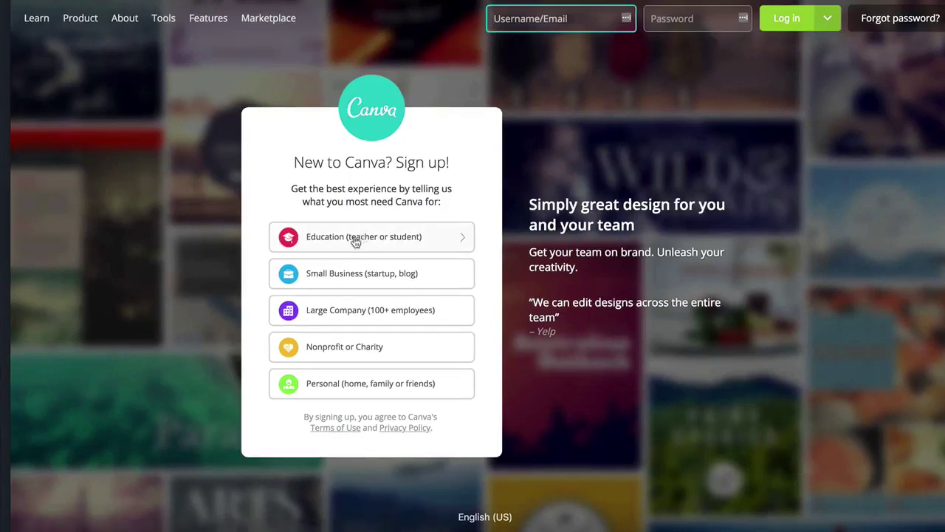
pyautogui.moveTo(79, 23)
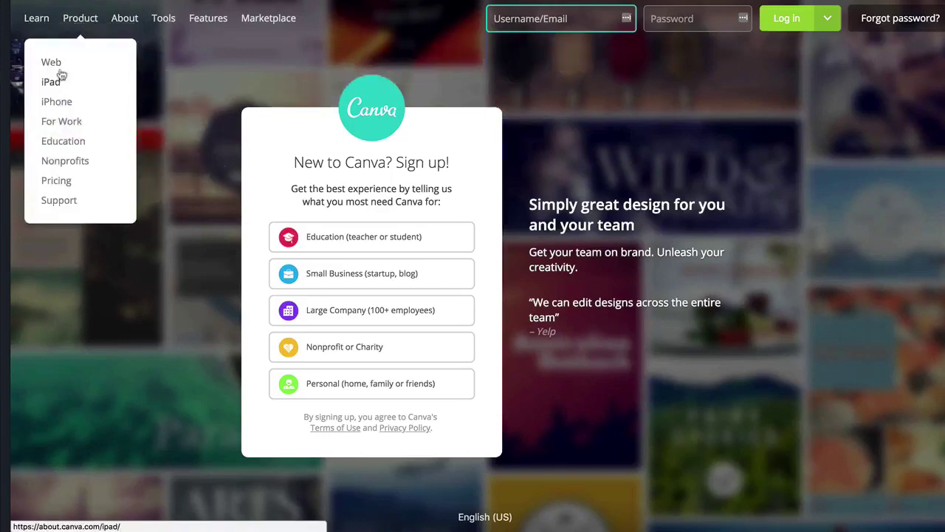
pyautogui.moveTo(163, 26)
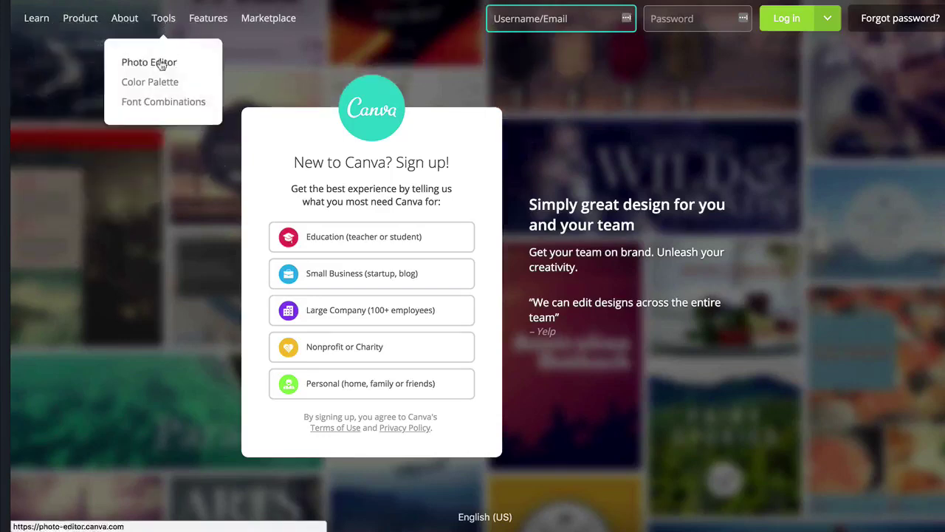
pyautogui.click(162, 65)
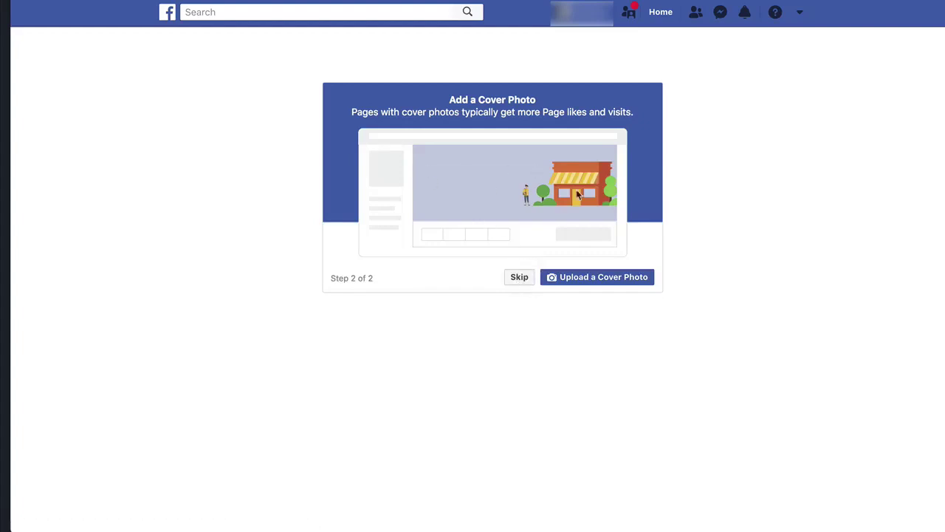
# Skip the cover photo, dismiss the invite-friends prompt and open the Page's About section
pyautogui.click(520, 278)
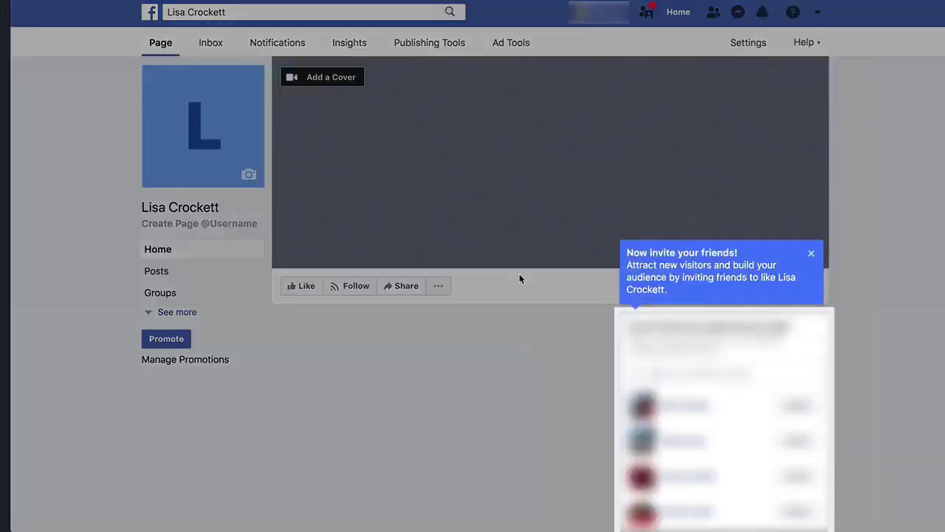
pyautogui.click(811, 253)
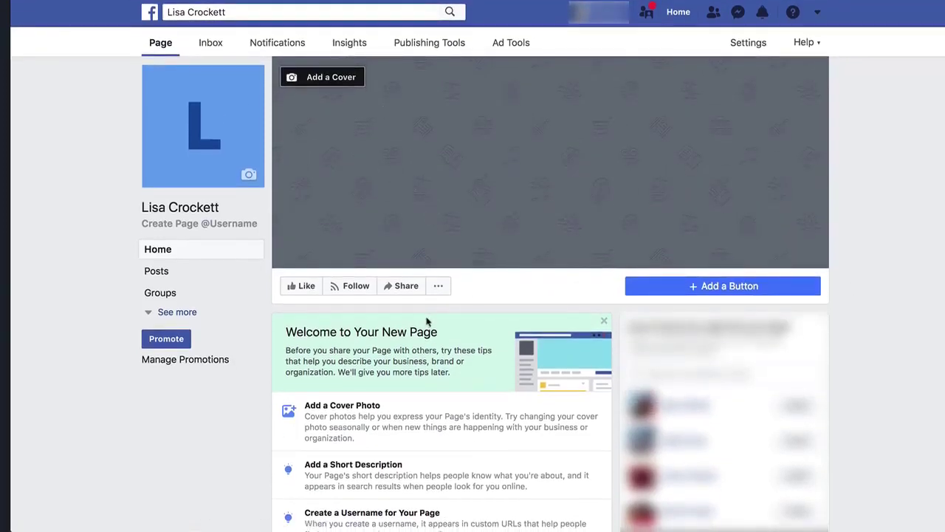
pyautogui.click(163, 313)
pyautogui.click(164, 381)
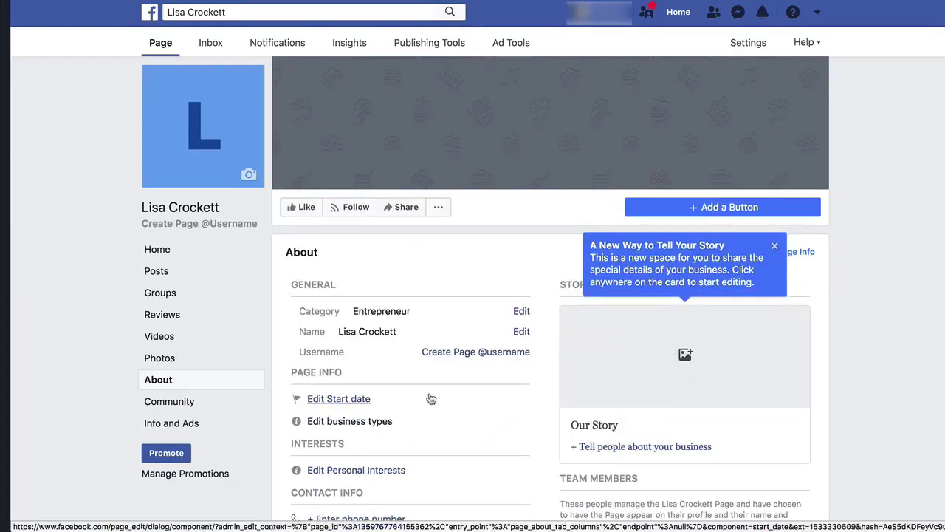
# Review the About details, then return to the Page's Home view
pyautogui.scroll(-3, 399, 422)
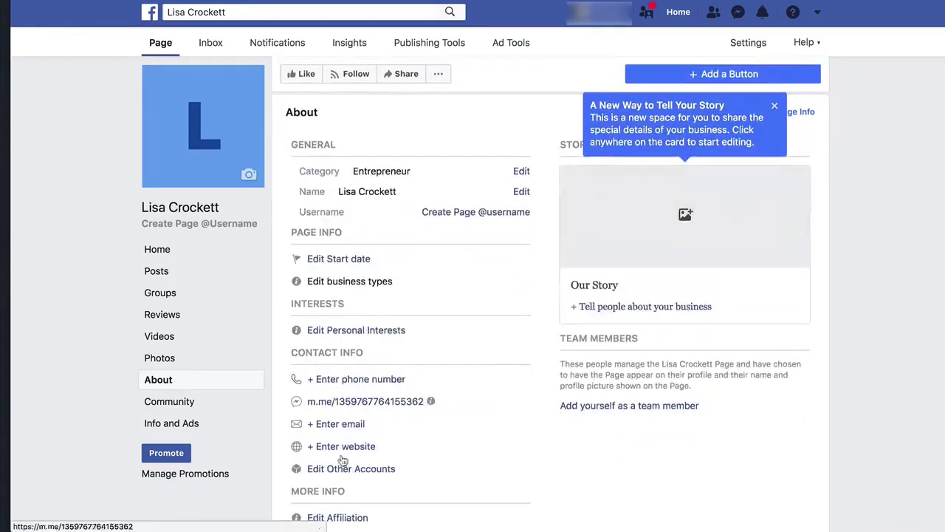
pyautogui.scroll(-3, 393, 476)
pyautogui.scroll(-6, 393, 482)
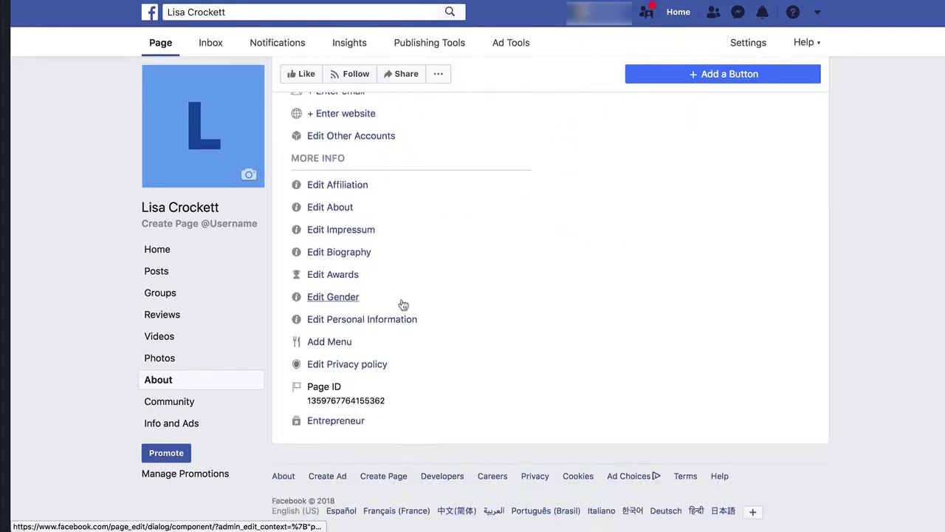
pyautogui.scroll(10, 403, 304)
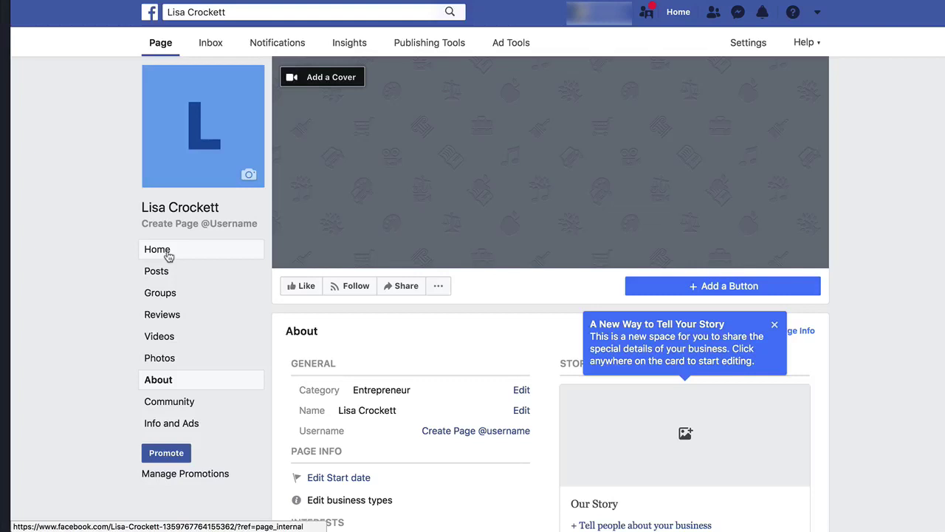
pyautogui.click(168, 255)
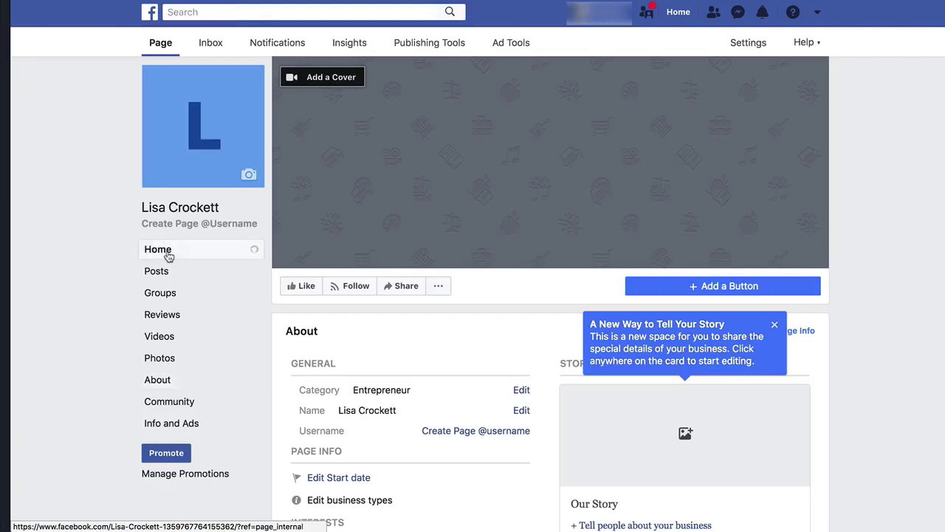
# Go to Pinterest in a new tab and search for 'inspirational quotes'
pyautogui.hotkey('ctrl', 't')
pyautogui.write('pinte')
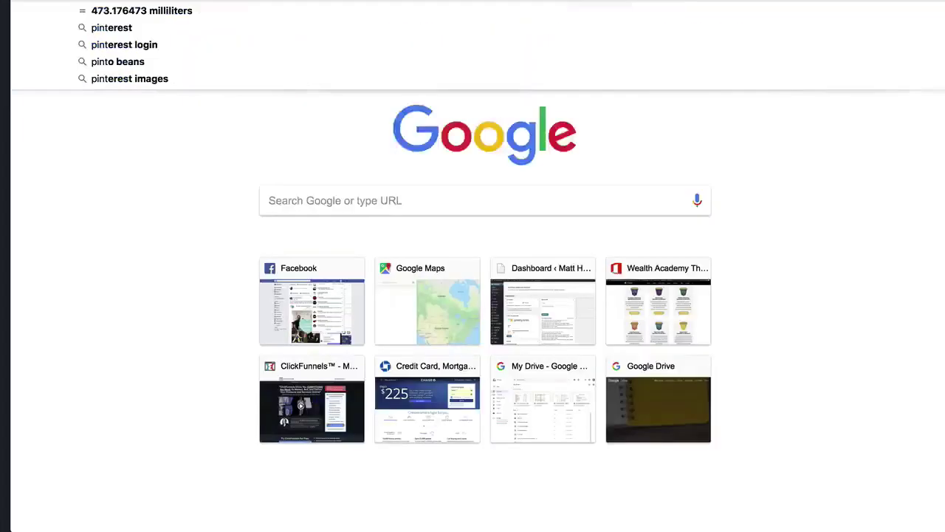
pyautogui.press('Return')
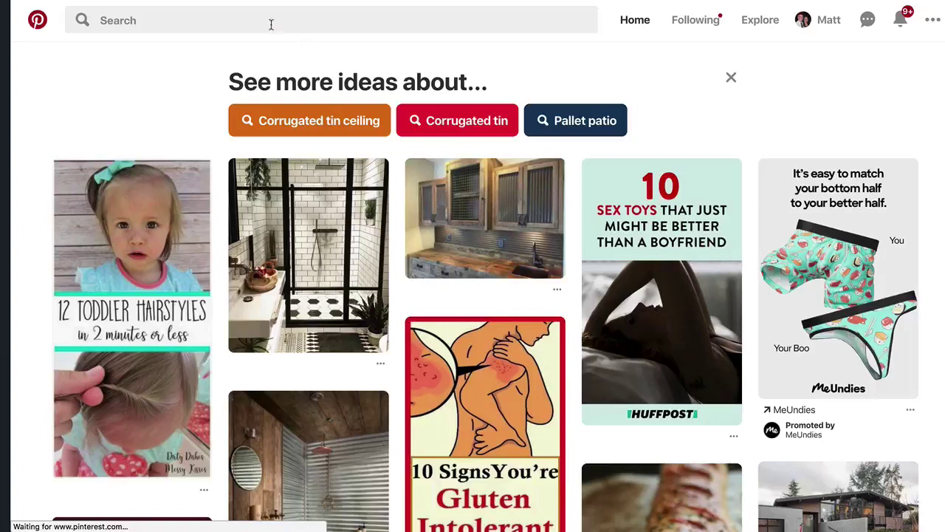
pyautogui.click(272, 22)
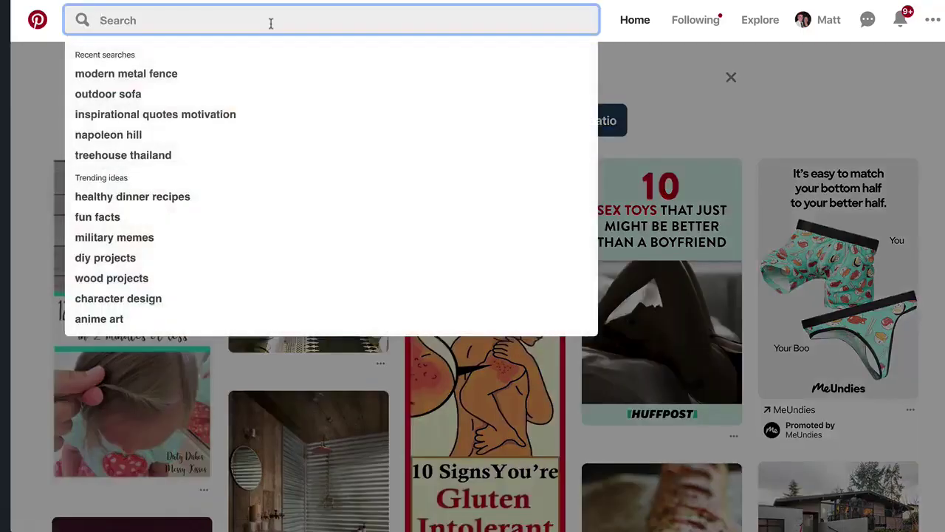
pyautogui.write('inspirati')
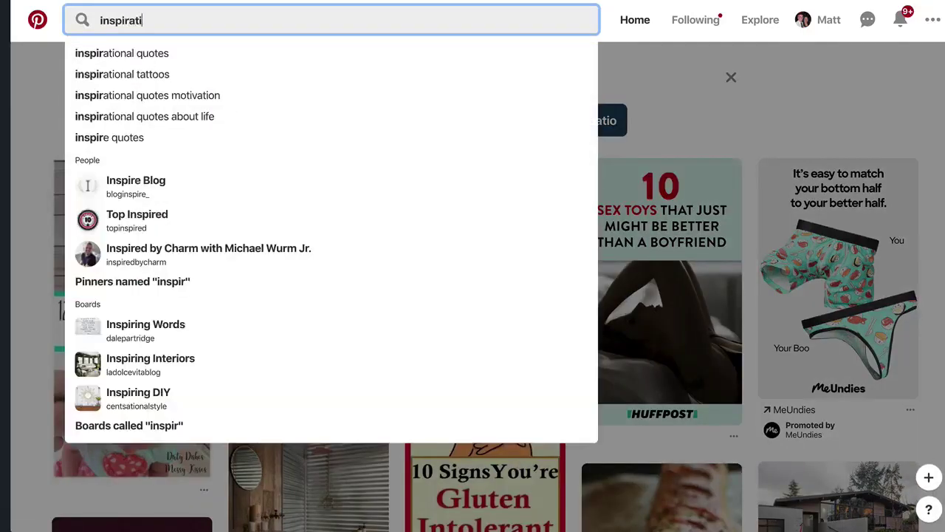
pyautogui.write('onal quotes')
pyautogui.press('Return')
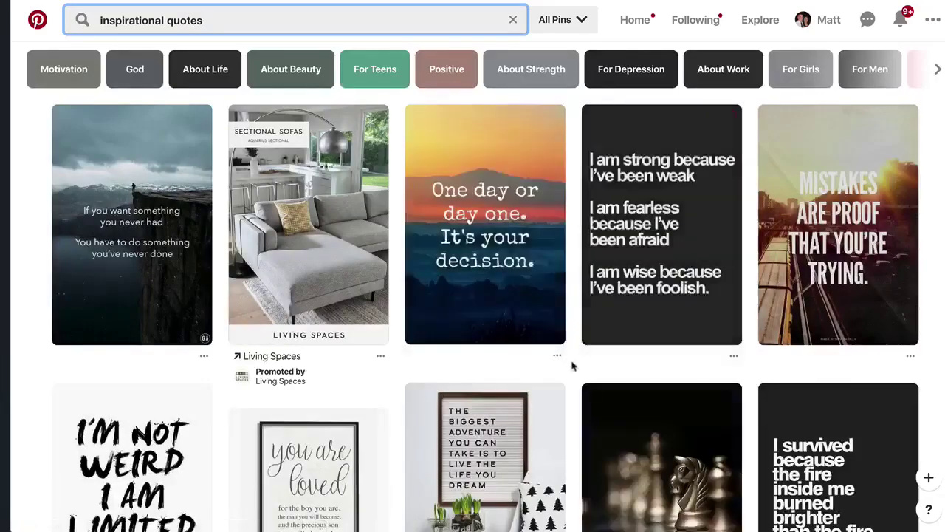
# Open the cliff-edge quote pin and follow it to the Lifehack motivational quotes article
pyautogui.click(504, 226)
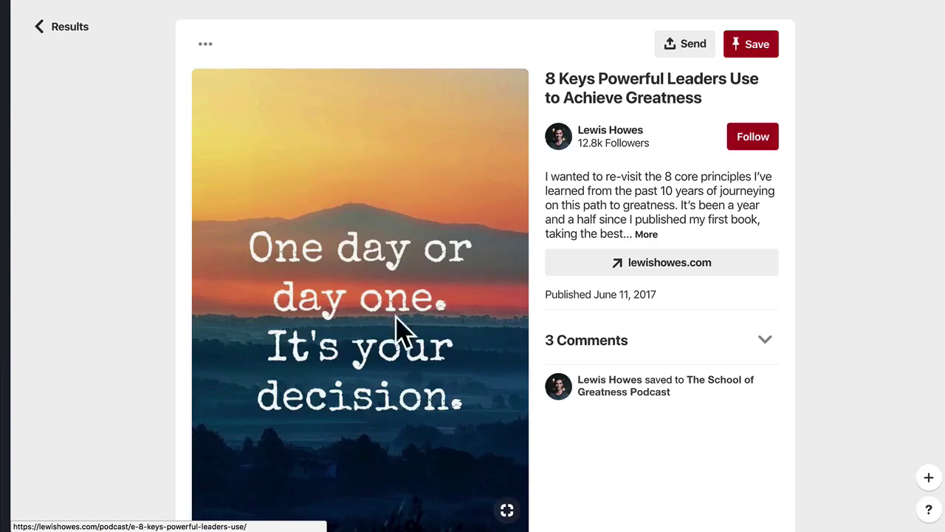
pyautogui.click(859, 81)
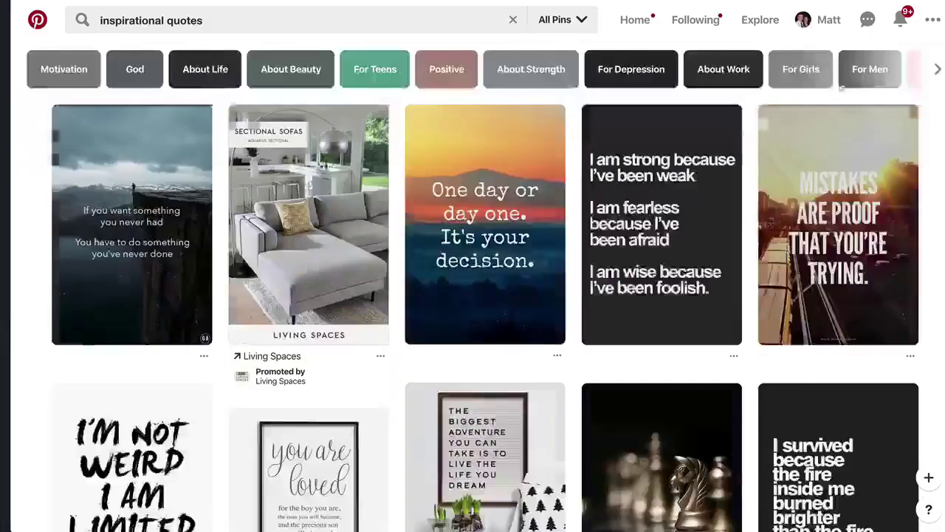
pyautogui.click(137, 236)
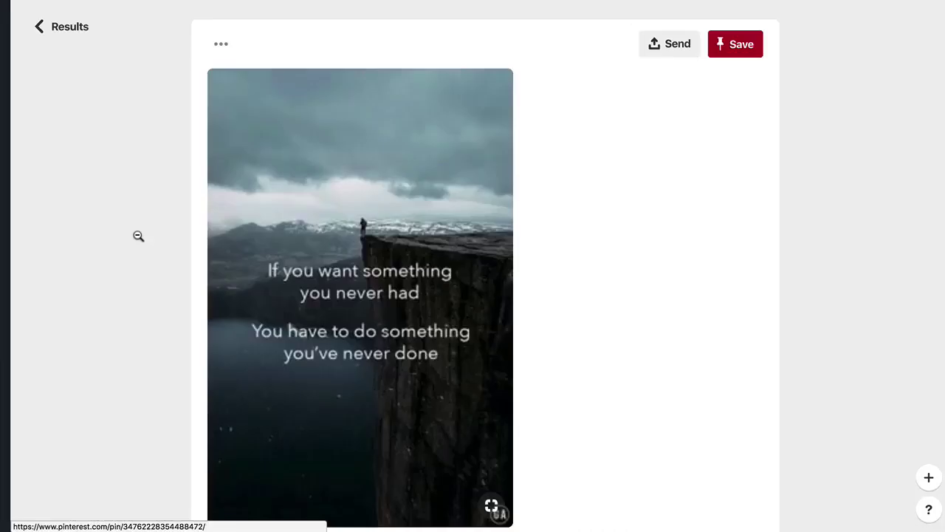
pyautogui.scroll(-1, 366, 318)
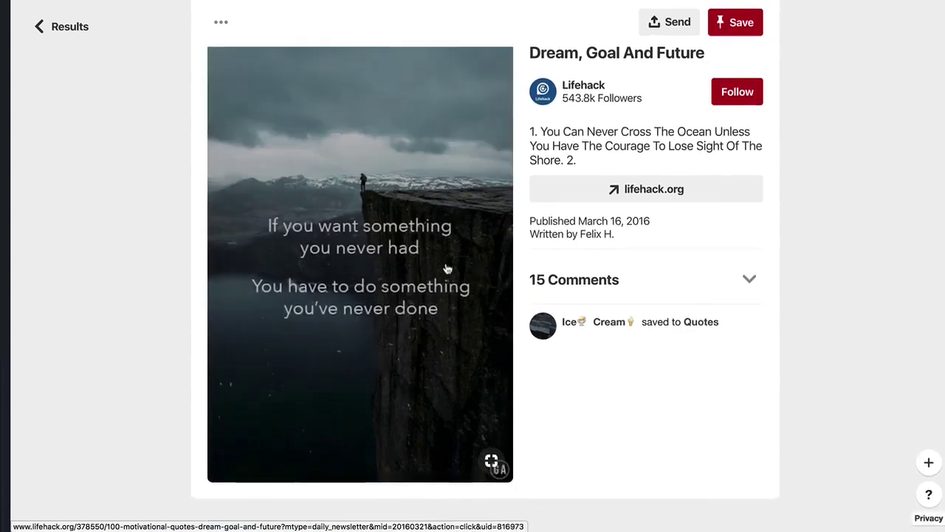
pyautogui.click(414, 251)
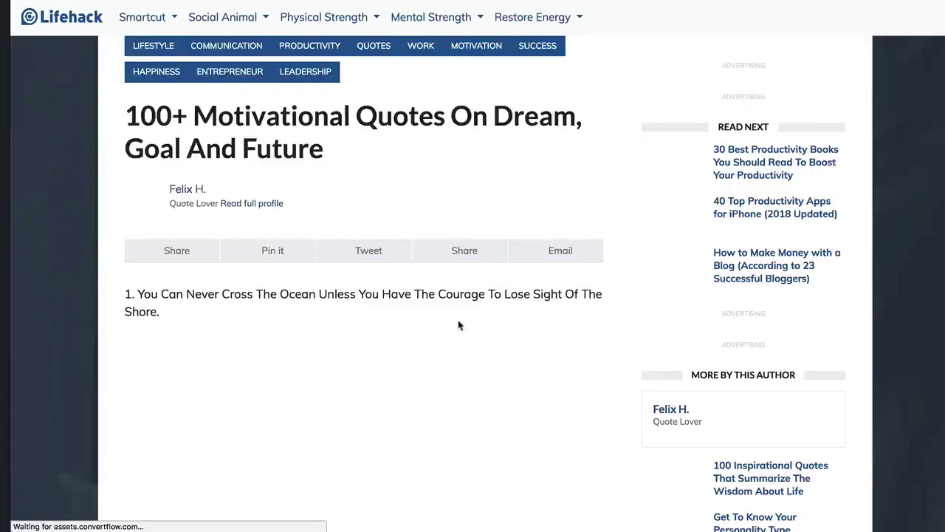
# Save the 'You can never cross the Ocean' quote image to the Desktop as a JPEG
pyautogui.scroll(-20, 458, 325)
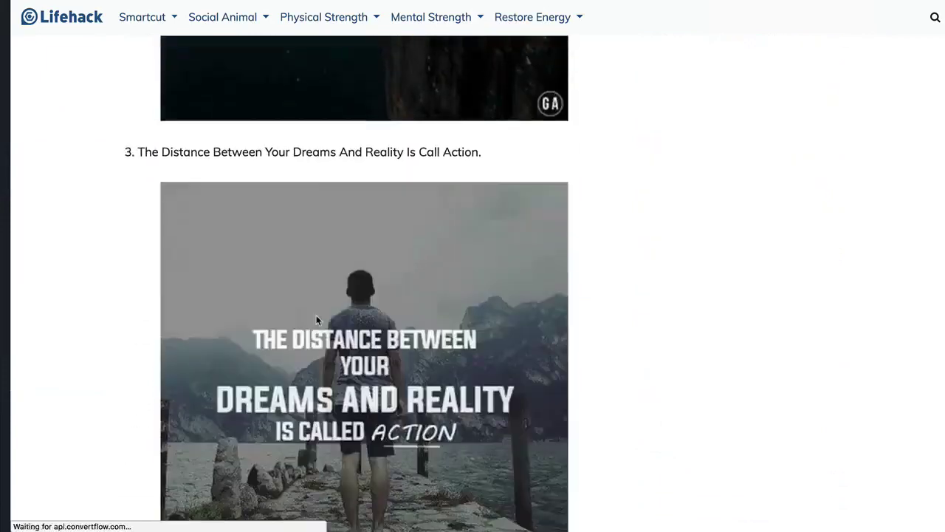
pyautogui.scroll(10, 317, 319)
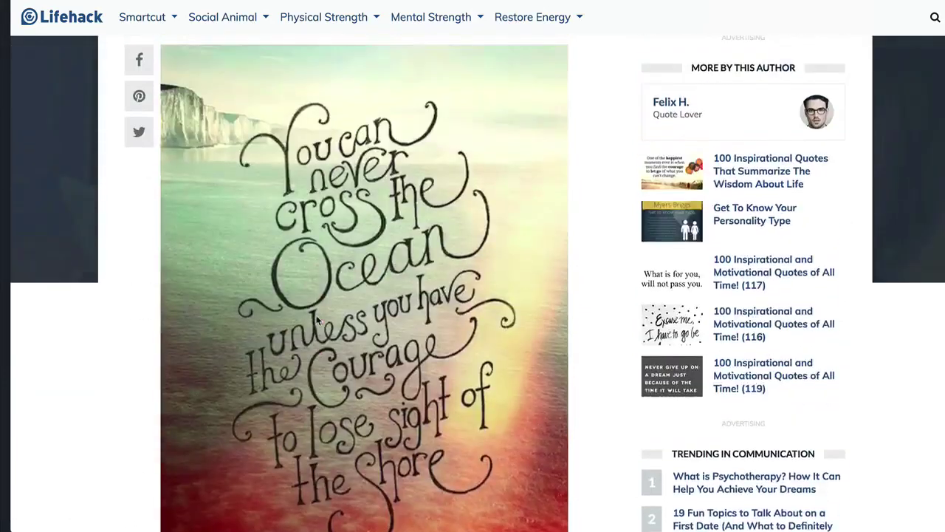
pyautogui.rightClick(318, 319)
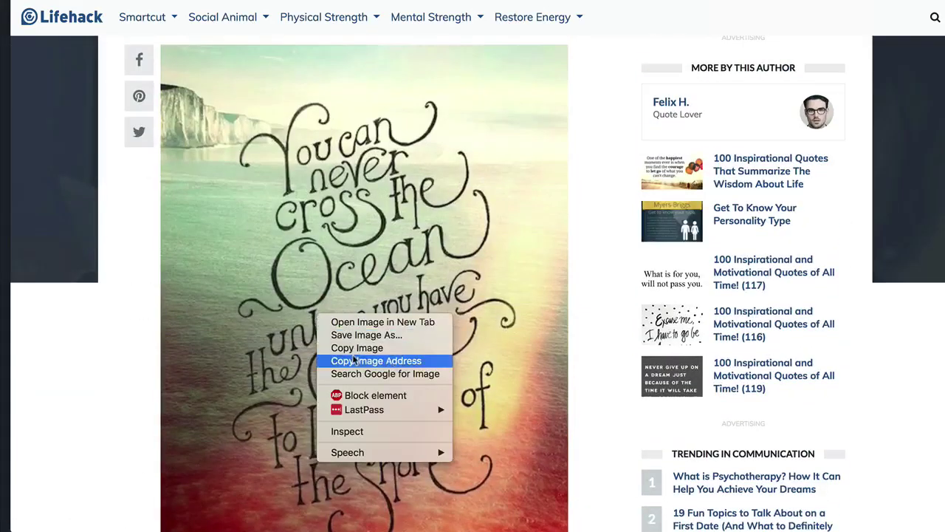
pyautogui.click(356, 334)
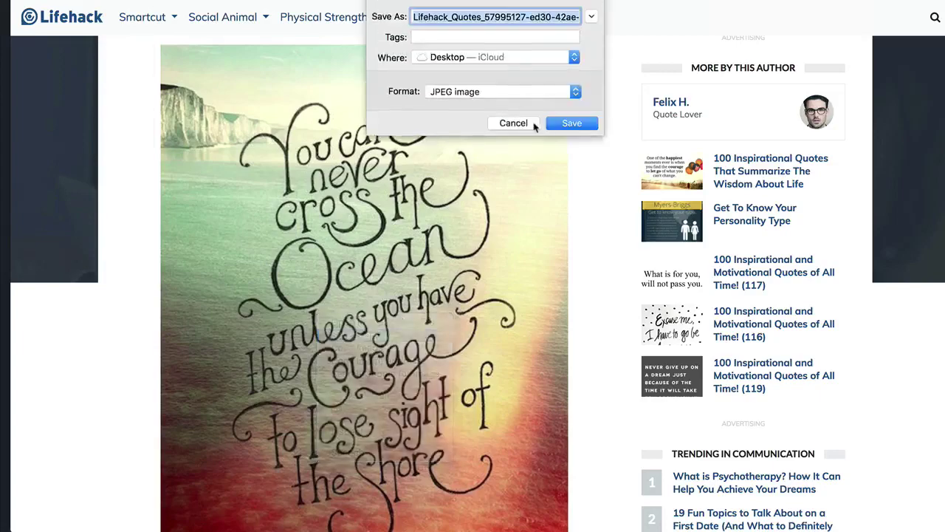
pyautogui.click(570, 124)
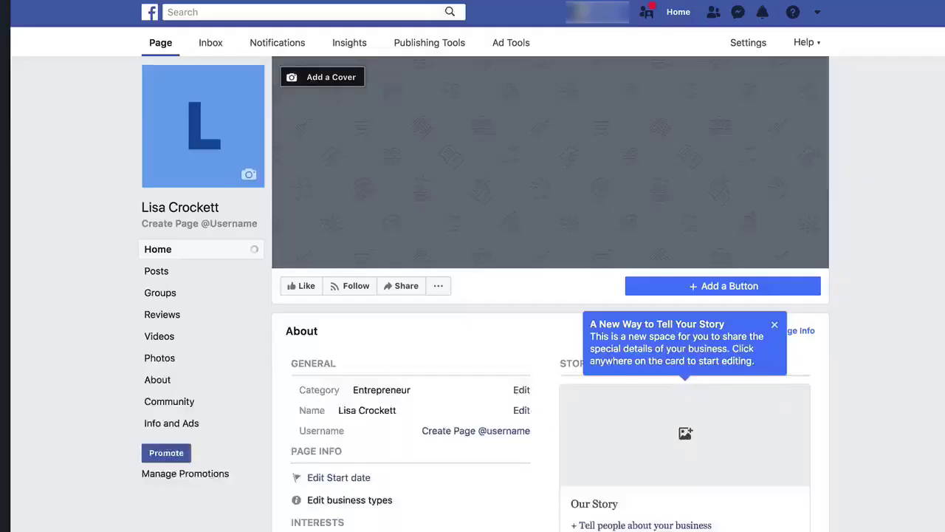
# Start a Photo/Video post on the Page with the saved ocean quote image attached
pyautogui.click(167, 273)
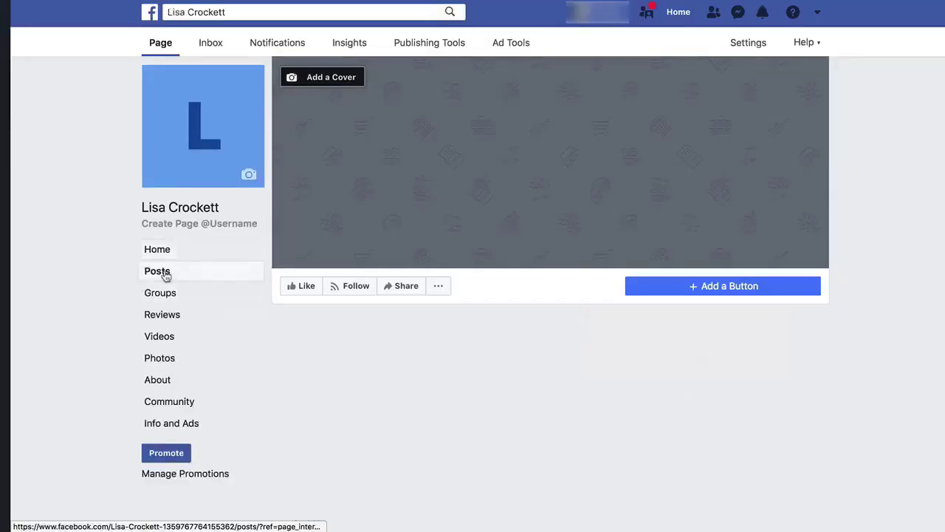
pyautogui.click(331, 401)
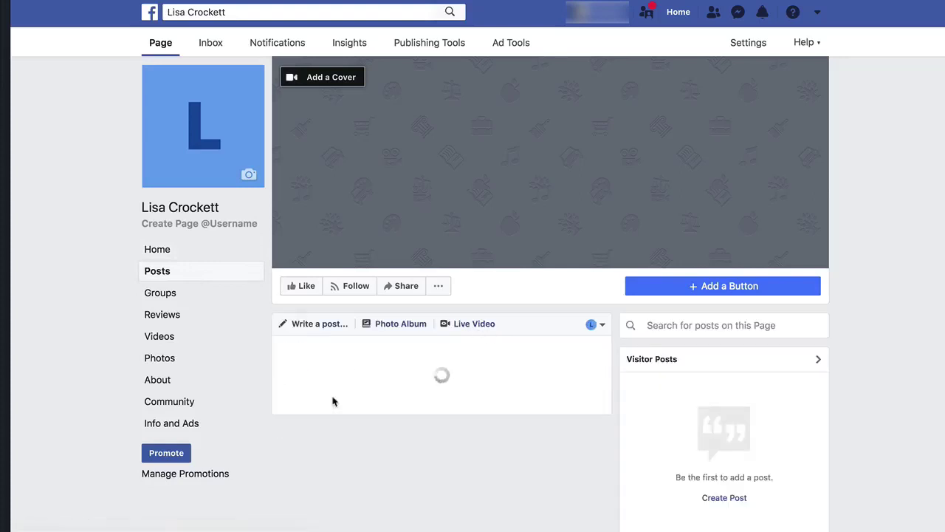
pyautogui.click(370, 374)
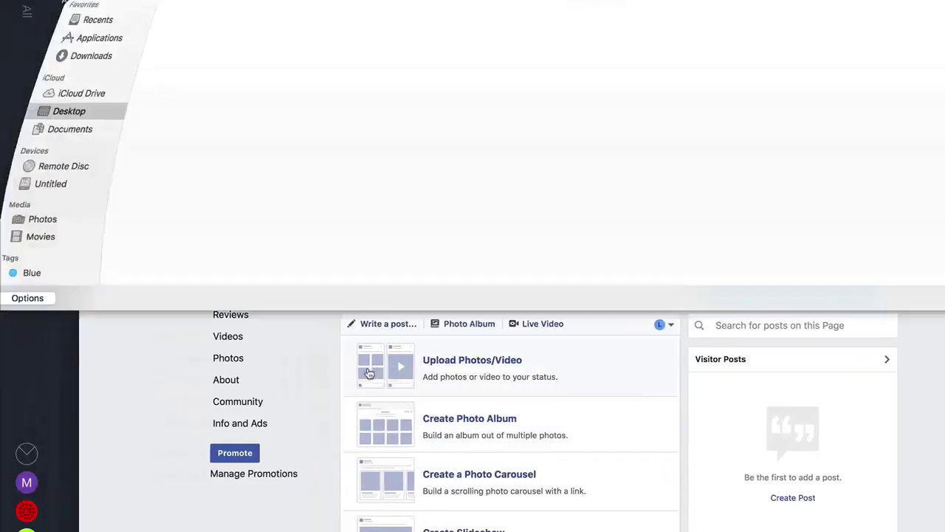
pyautogui.doubleClick(148, 62)
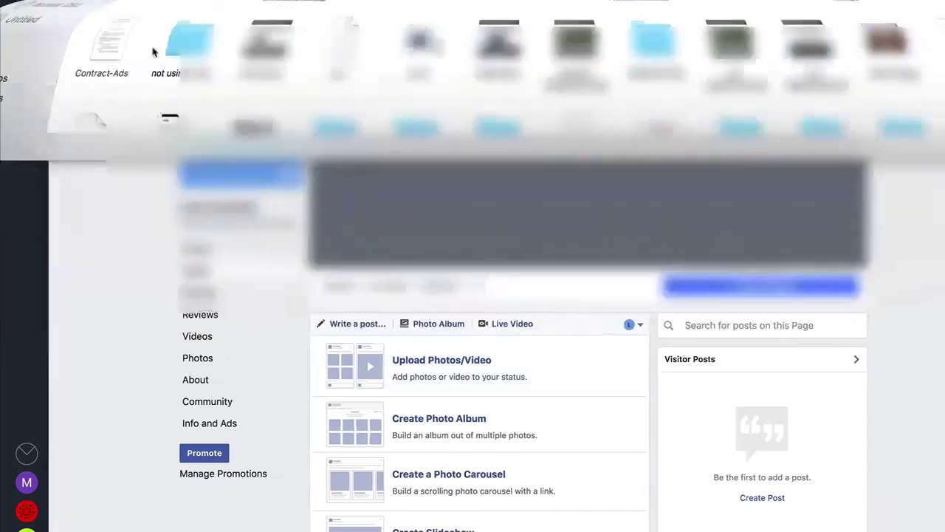
pyautogui.scroll(-1, 428, 433)
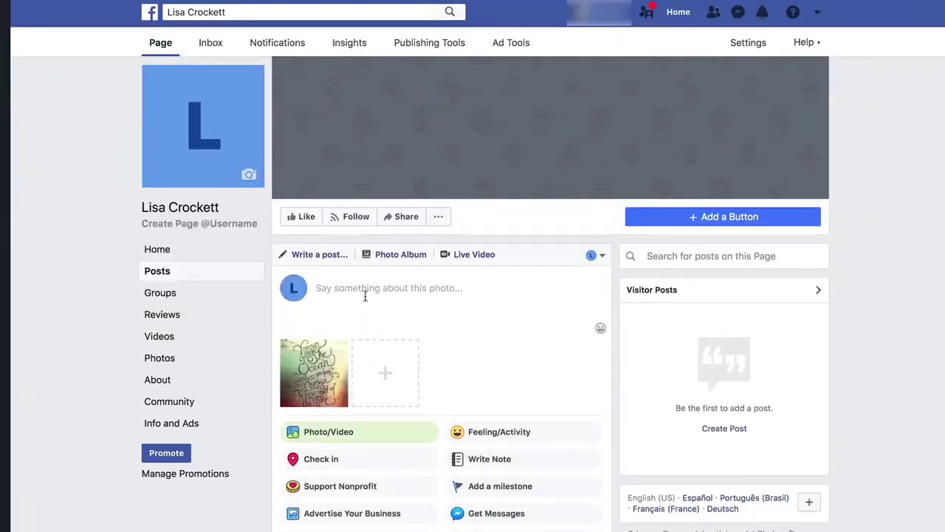
# Write the caption "Let's make it a great day!" with sunglasses emojis and remove the :) smiley
pyautogui.write("Let's make it a")
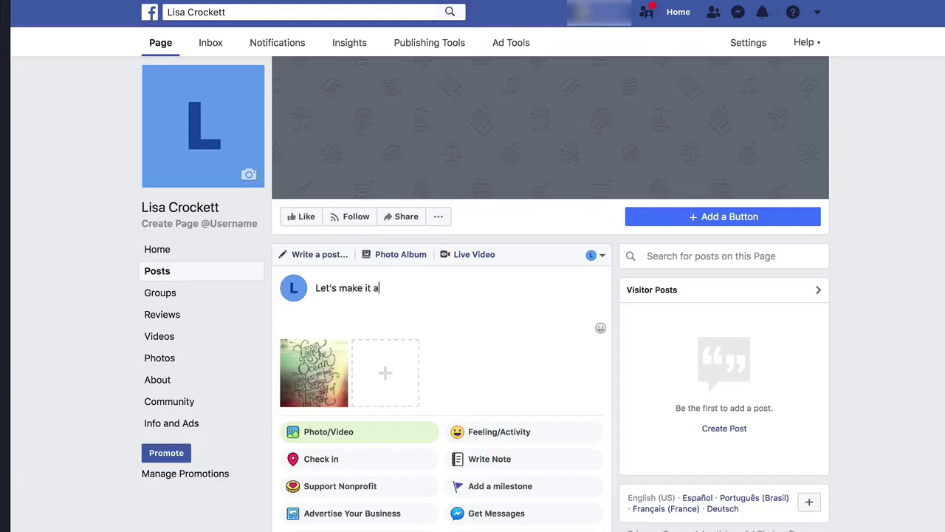
pyautogui.write(' great day! :)')
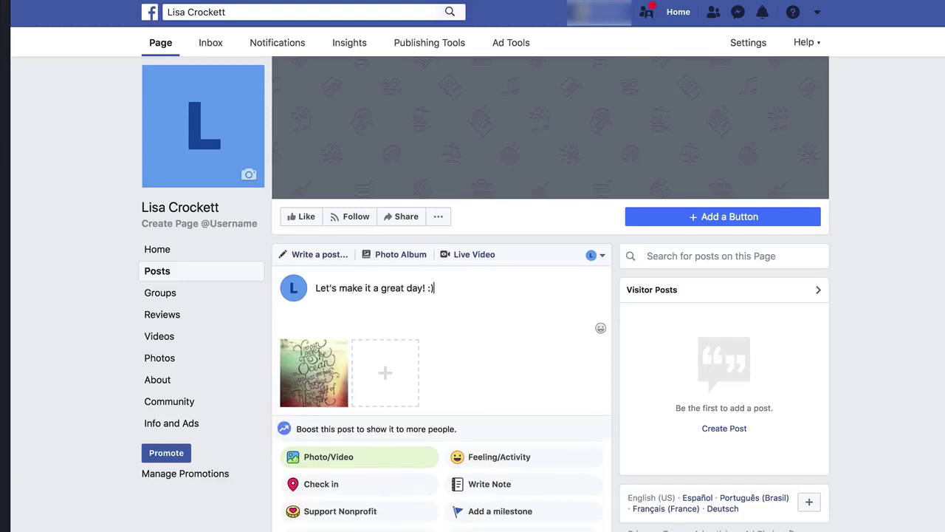
pyautogui.click(601, 327)
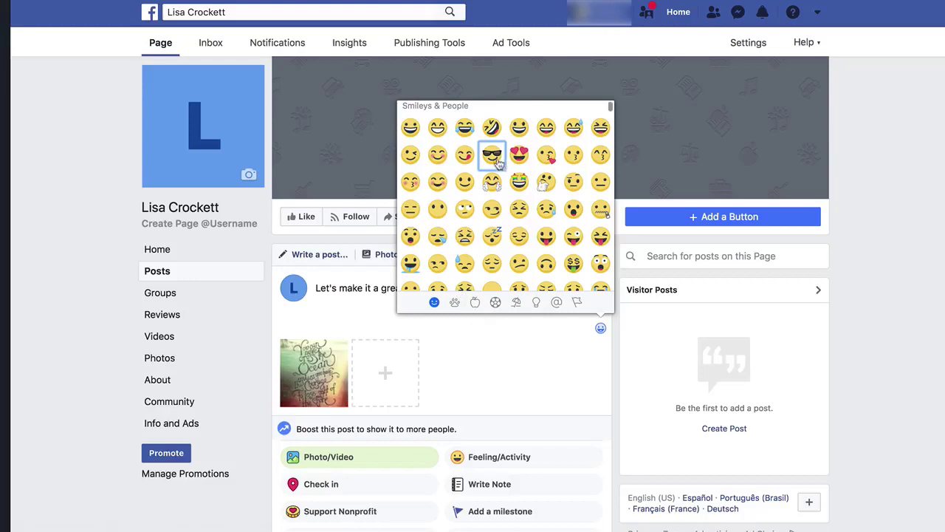
pyautogui.click(492, 157)
pyautogui.click(492, 157)
pyautogui.click(492, 156)
pyautogui.click(503, 288)
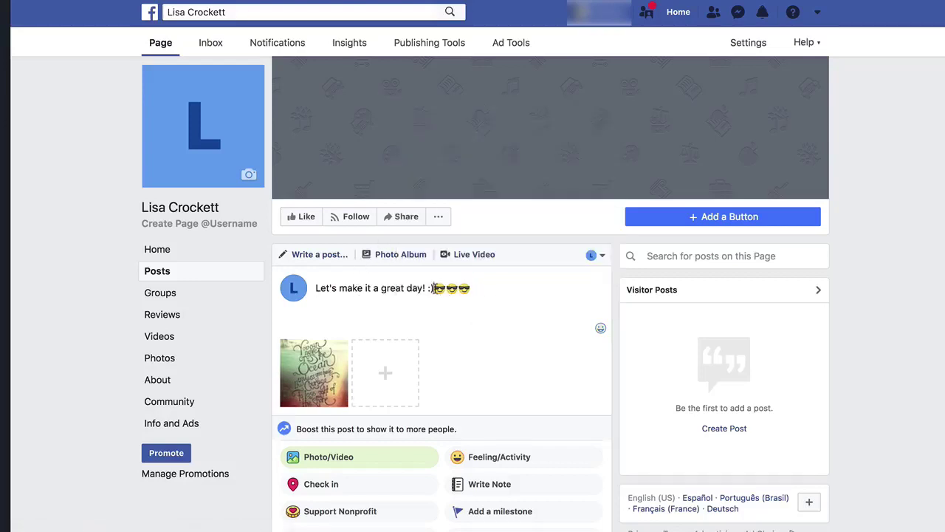
pyautogui.press('BackSpace')
pyautogui.press('BackSpace')
# Confirm the post will go out as the Page, then scroll down to Publish
pyautogui.click(596, 255)
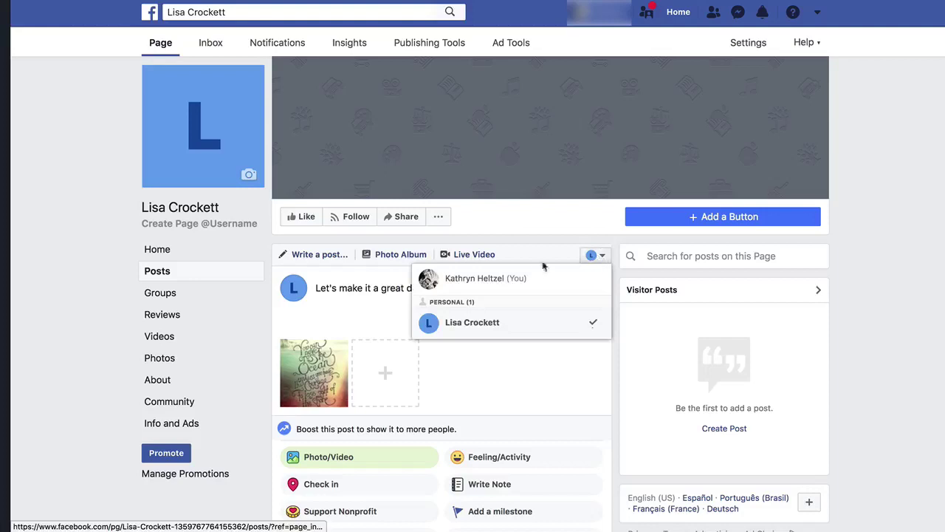
pyautogui.click(484, 360)
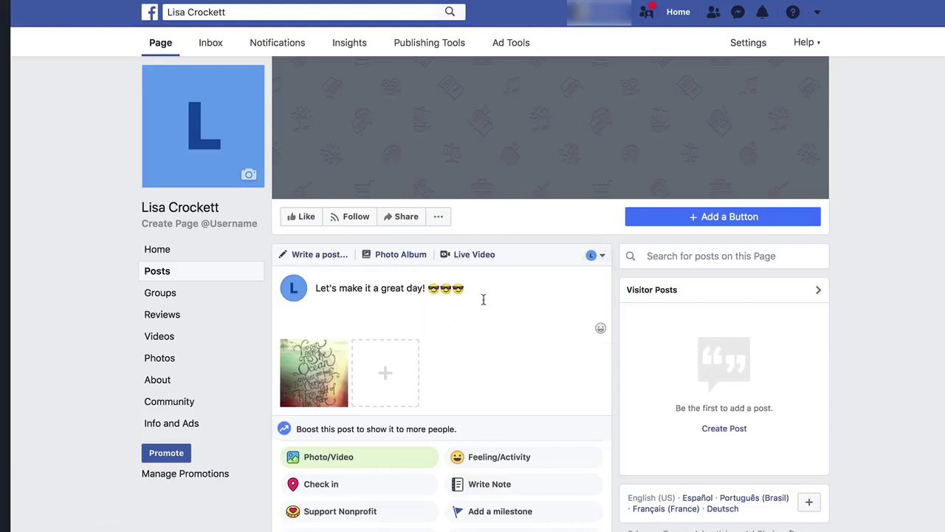
pyautogui.scroll(-3, 484, 299)
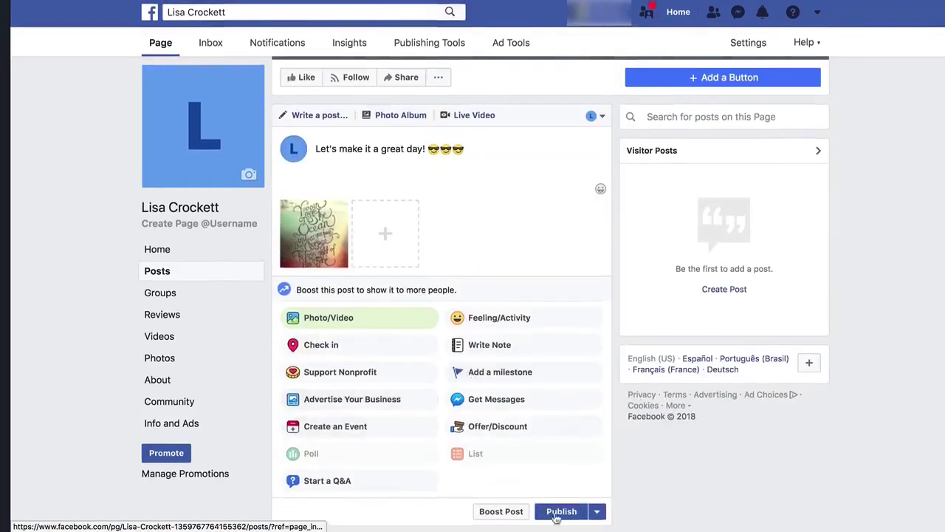
# Publish the quote post immediately and dismiss the Post Attribution tip
pyautogui.click(598, 511)
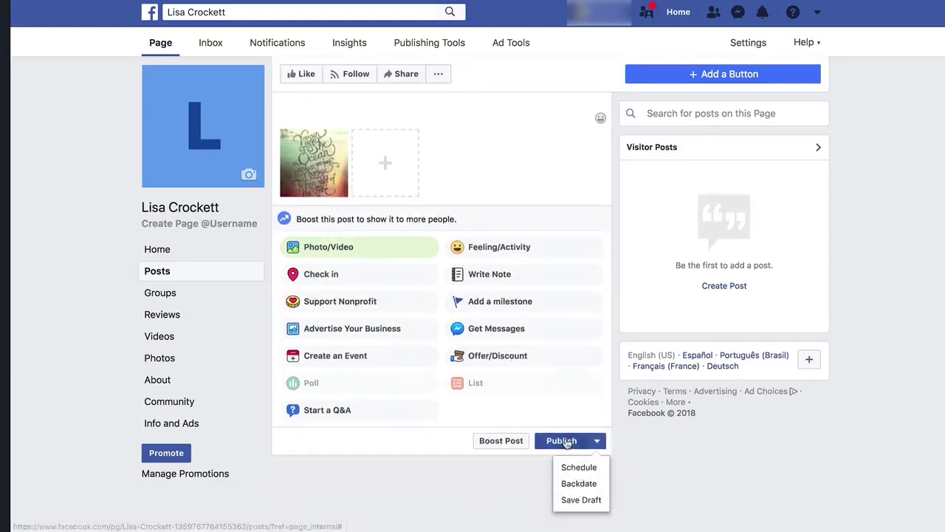
pyautogui.click(564, 440)
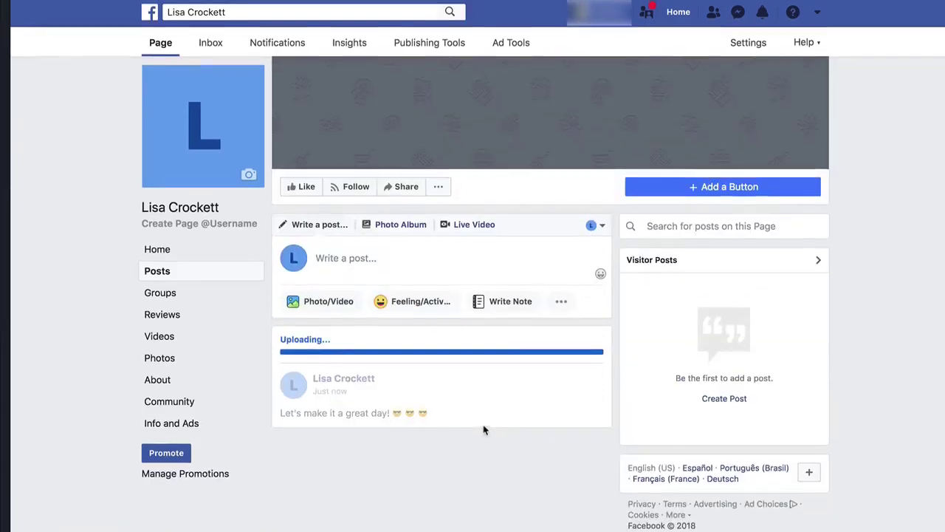
pyautogui.scroll(-6, 483, 430)
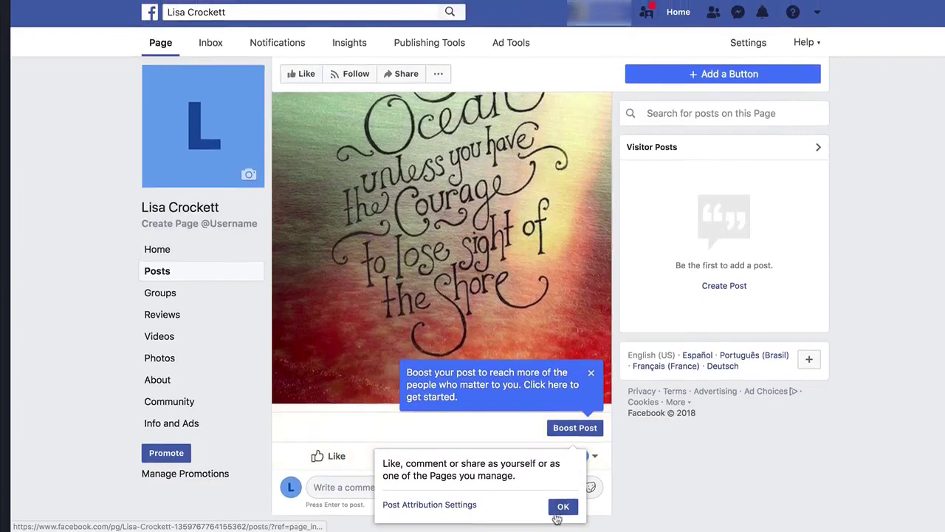
pyautogui.click(558, 513)
pyautogui.scroll(5, 654, 460)
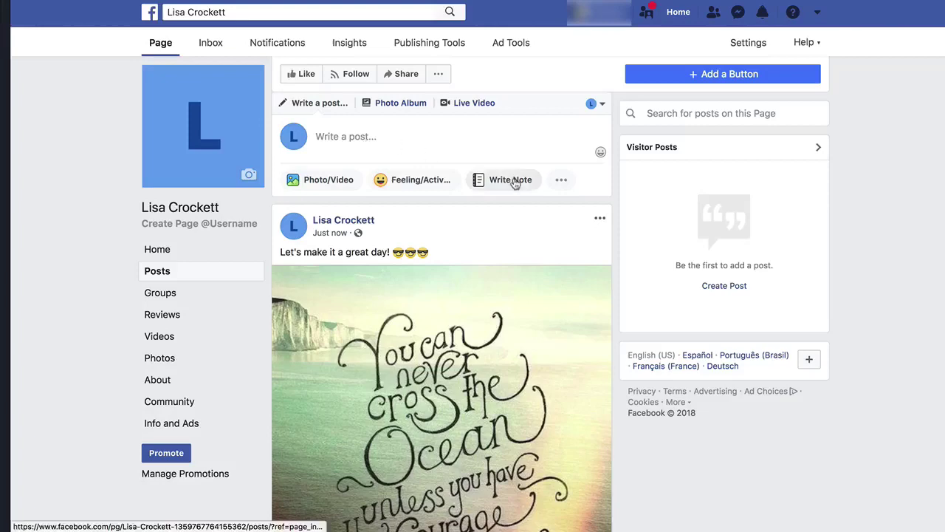
pyautogui.scroll(-3, 515, 183)
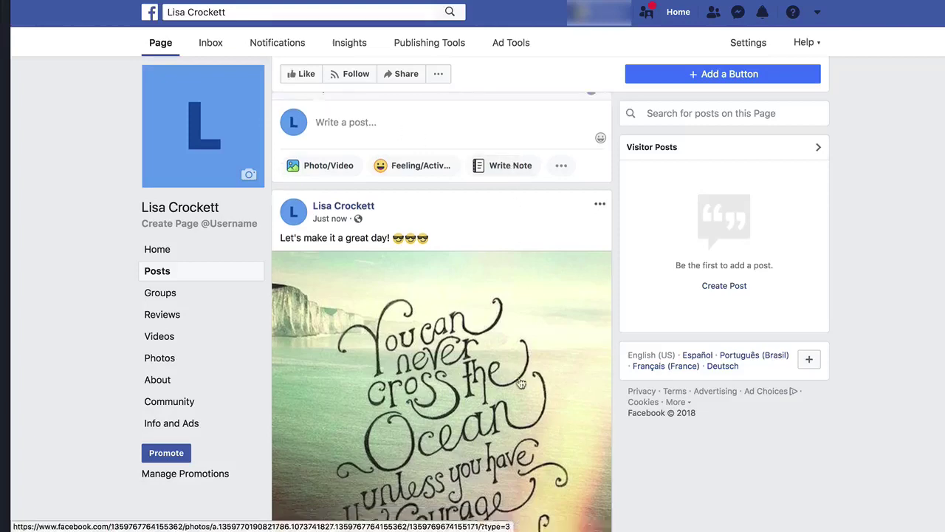
pyautogui.scroll(6, 528, 361)
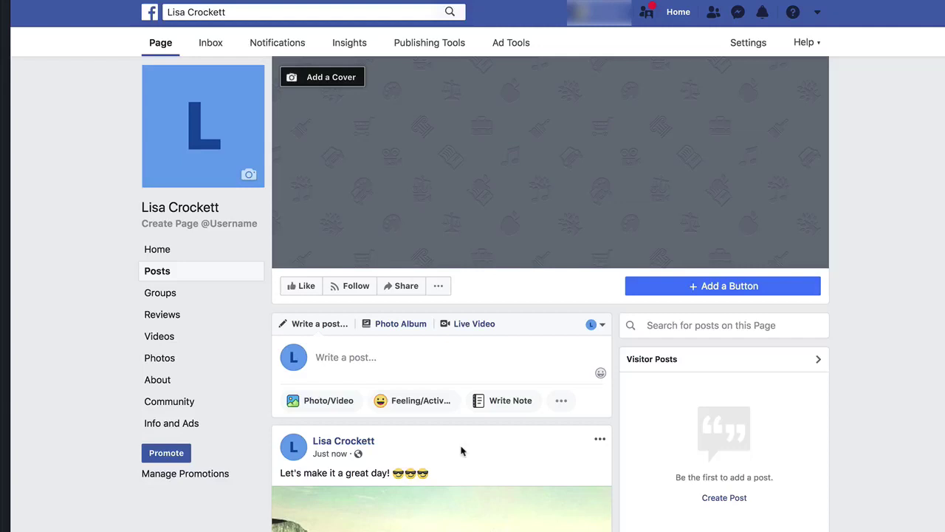
# Add a Contact you > Send Message button to the Page, with Messenger as its destination
pyautogui.click(708, 288)
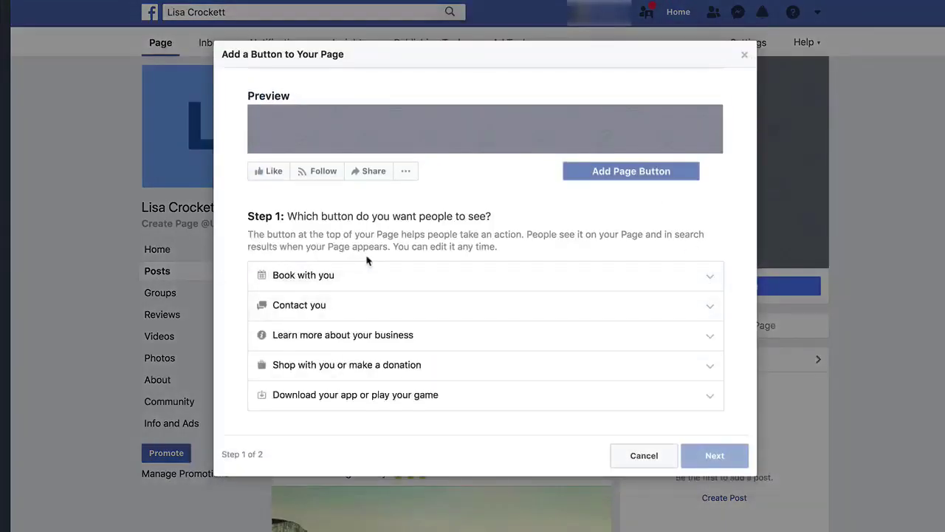
pyautogui.click(294, 311)
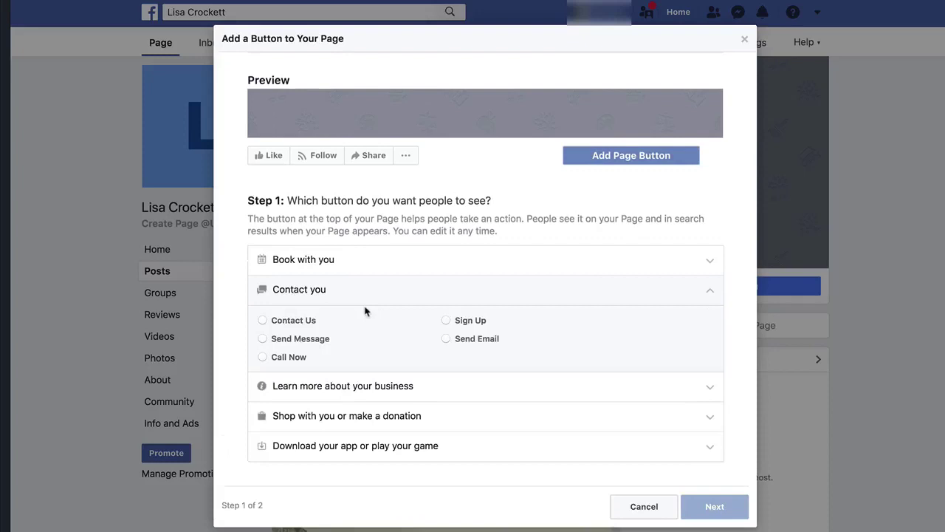
pyautogui.click(264, 320)
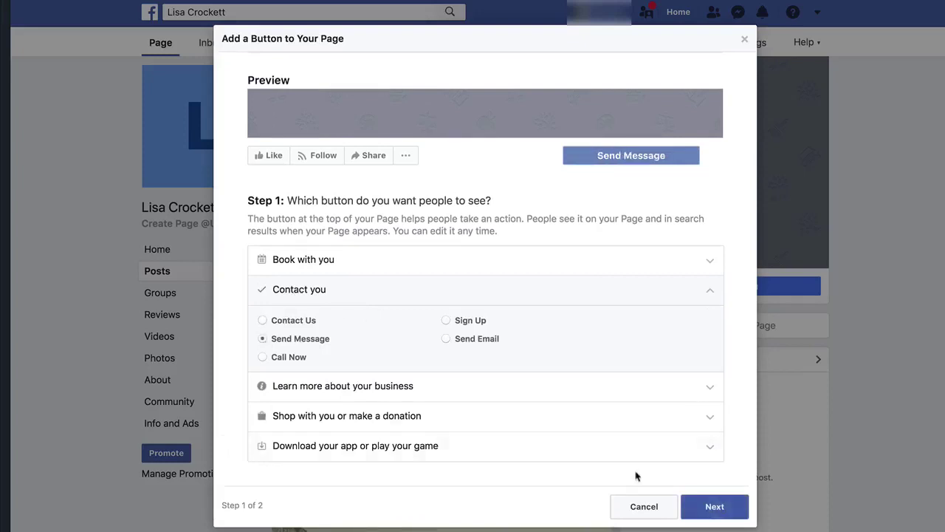
pyautogui.click(715, 504)
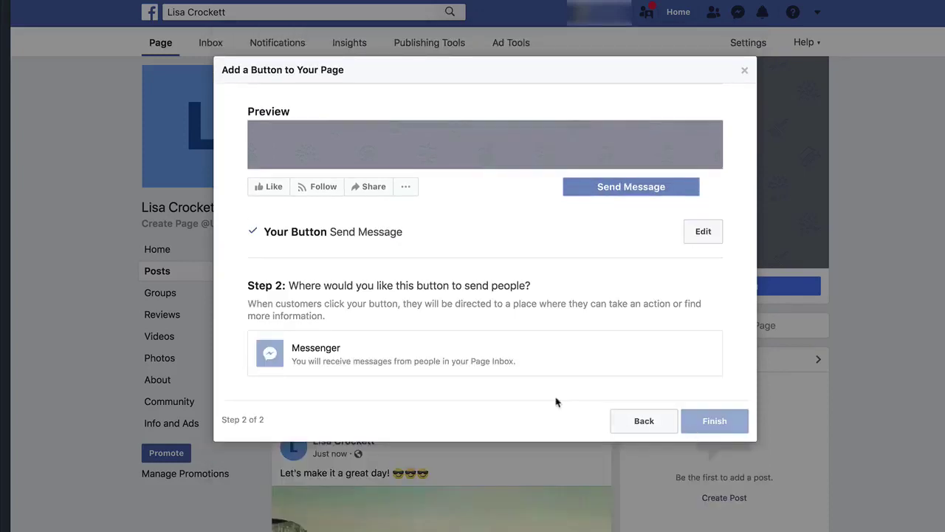
pyautogui.click(330, 358)
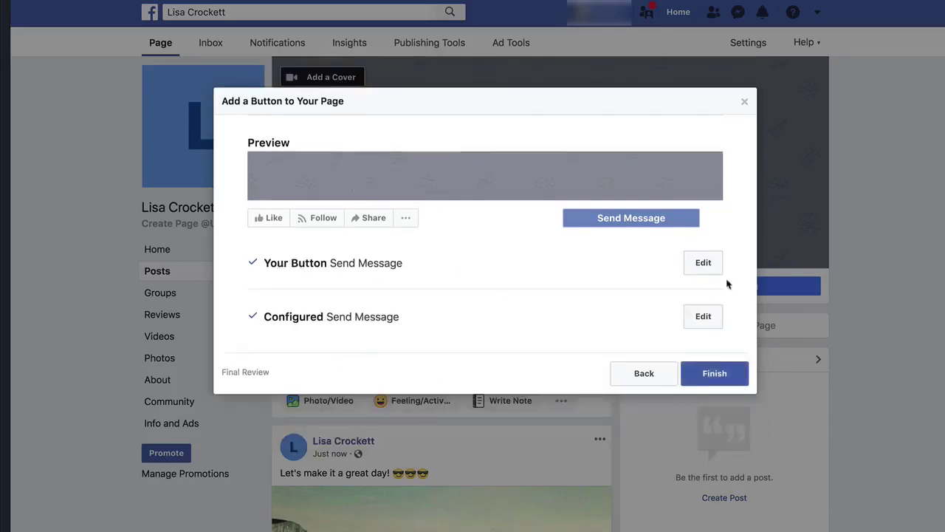
pyautogui.click(704, 264)
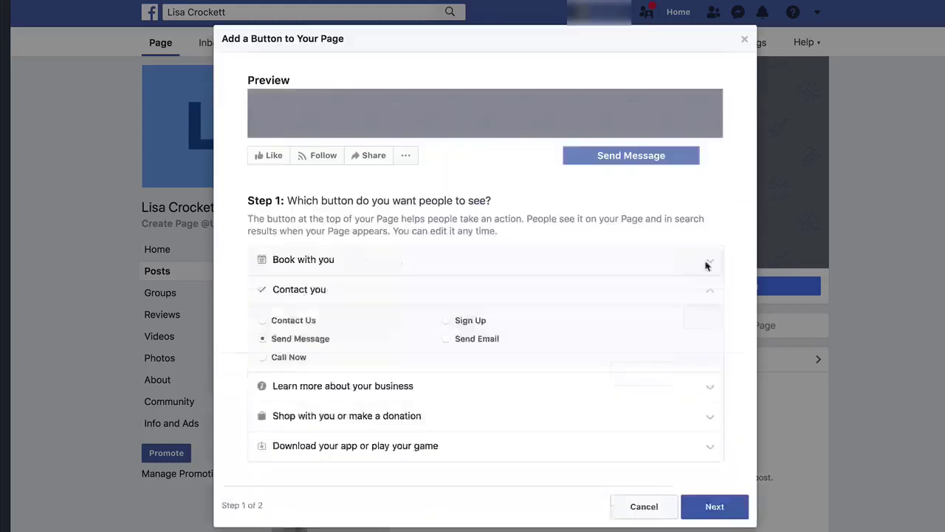
pyautogui.click(720, 507)
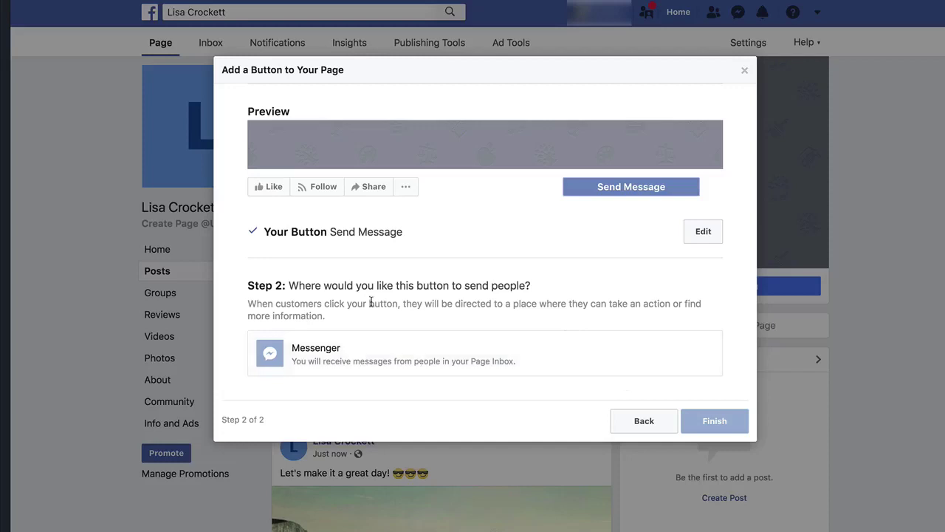
pyautogui.click(426, 354)
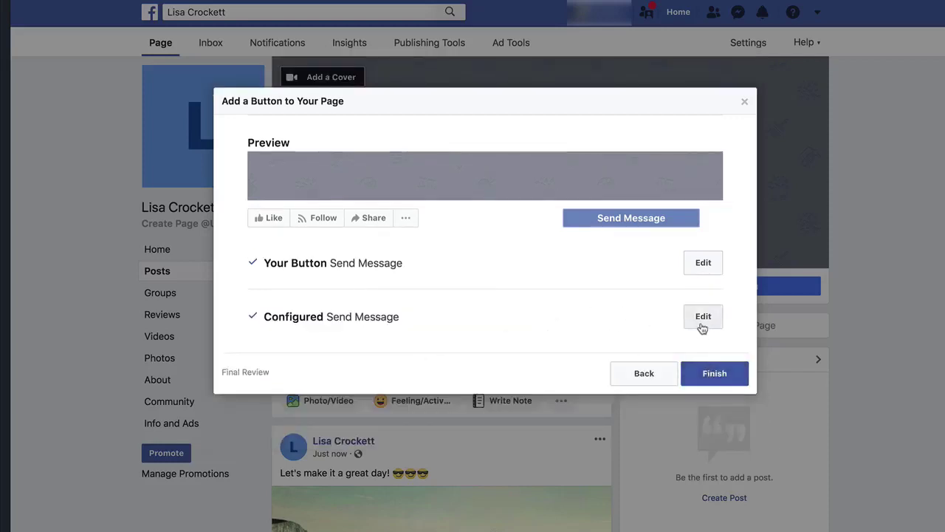
pyautogui.click(710, 376)
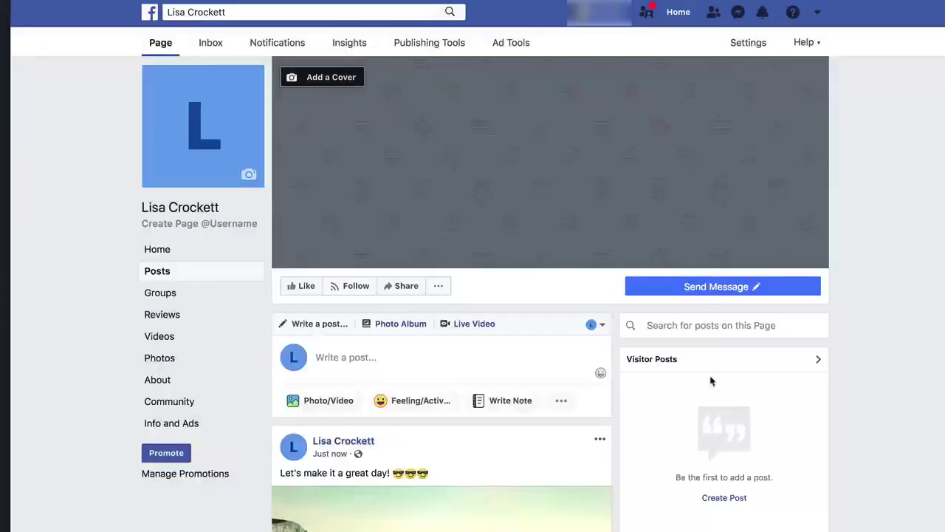
pyautogui.moveTo(708, 294)
pyautogui.click(194, 224)
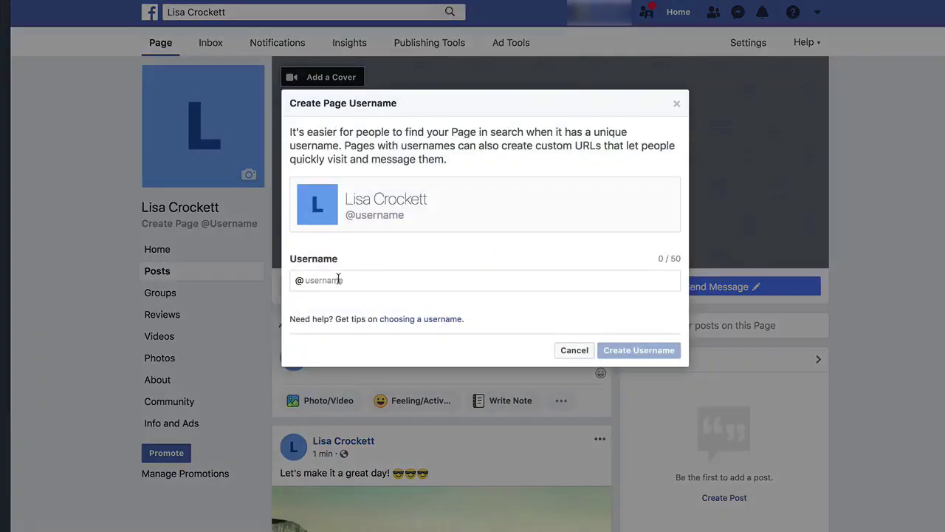
pyautogui.click(336, 280)
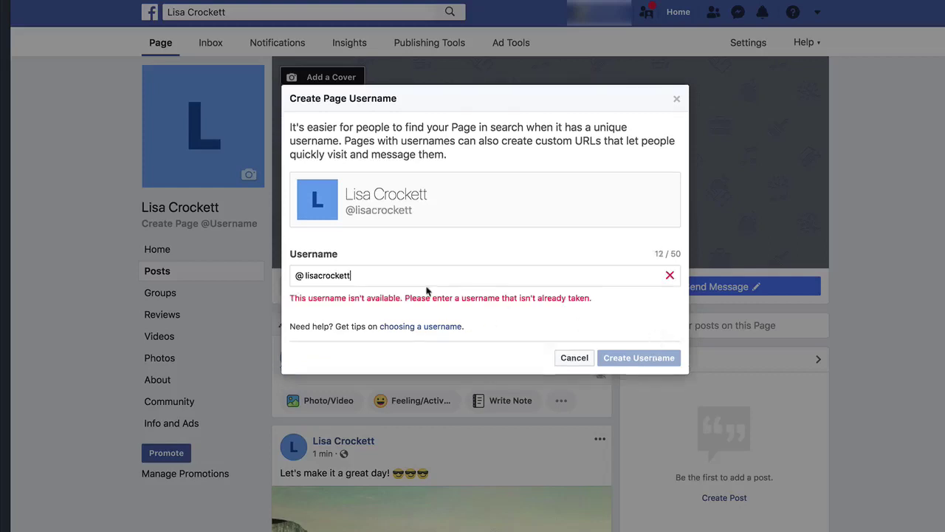
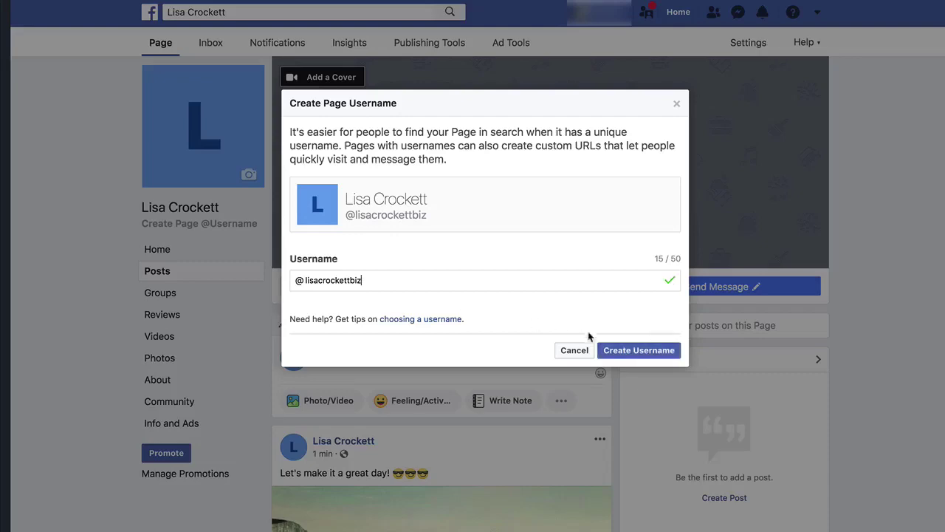
pyautogui.click(620, 351)
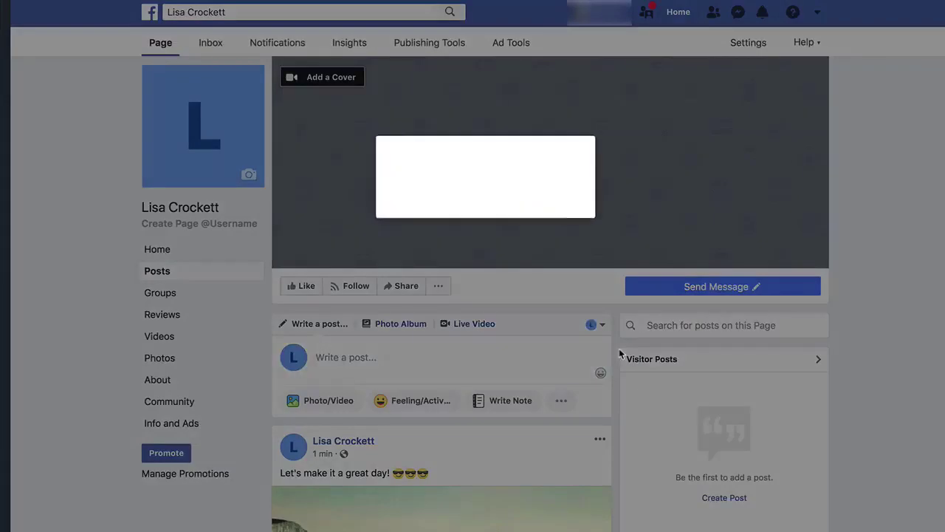
pyautogui.click(613, 273)
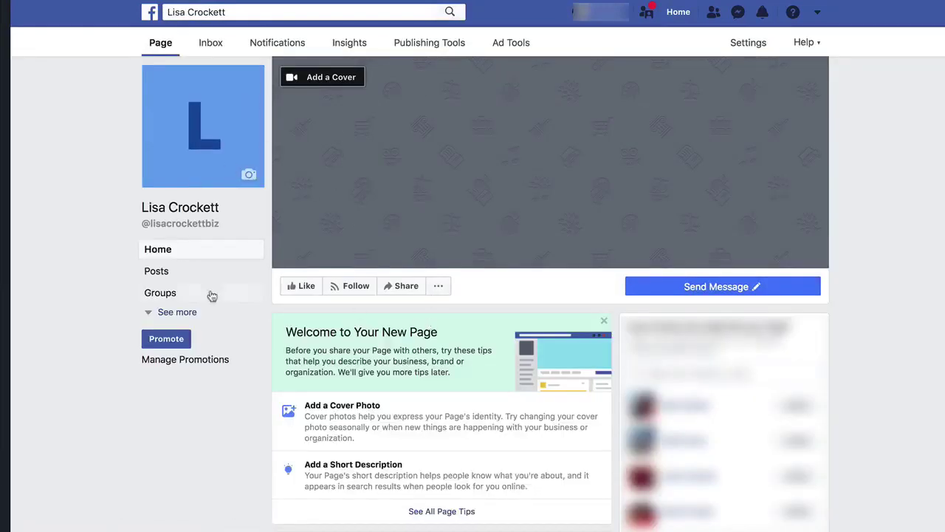
pyautogui.click(180, 312)
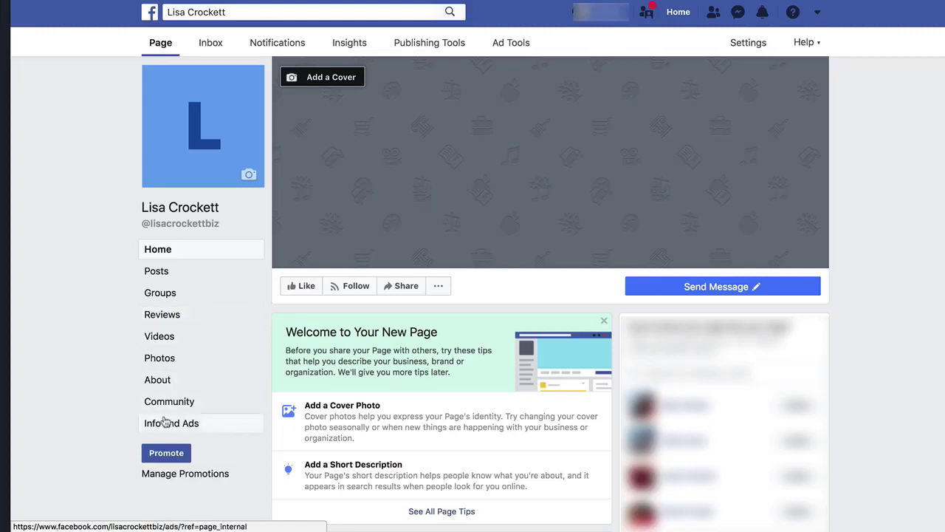